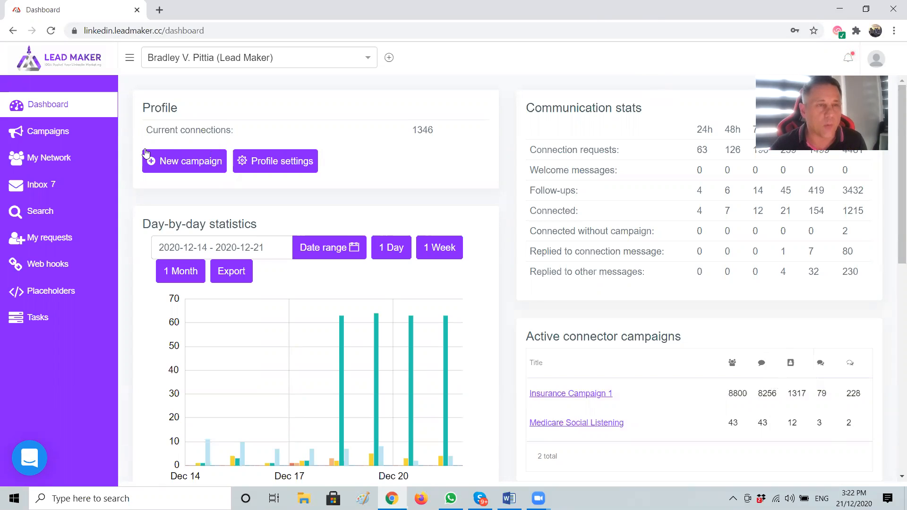
Go to the Campaigns list and start adding a new campaign
{"action": "left_click", "coordinate": [43, 133]}
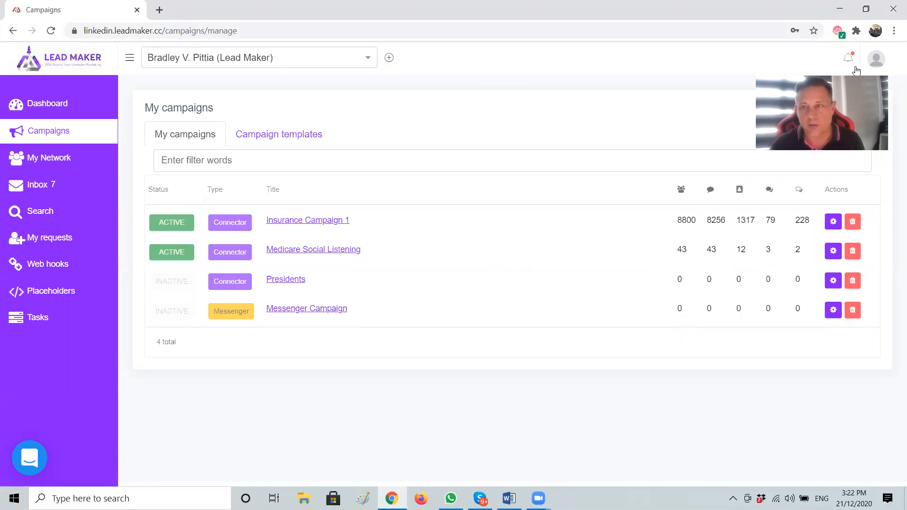
{"action": "left_click", "coordinate": [850, 109]}
Create the connector campaign 'Test campaign 1', visible to just you
{"action": "left_click", "coordinate": [270, 194]}
{"action": "type", "text": "Tes"}
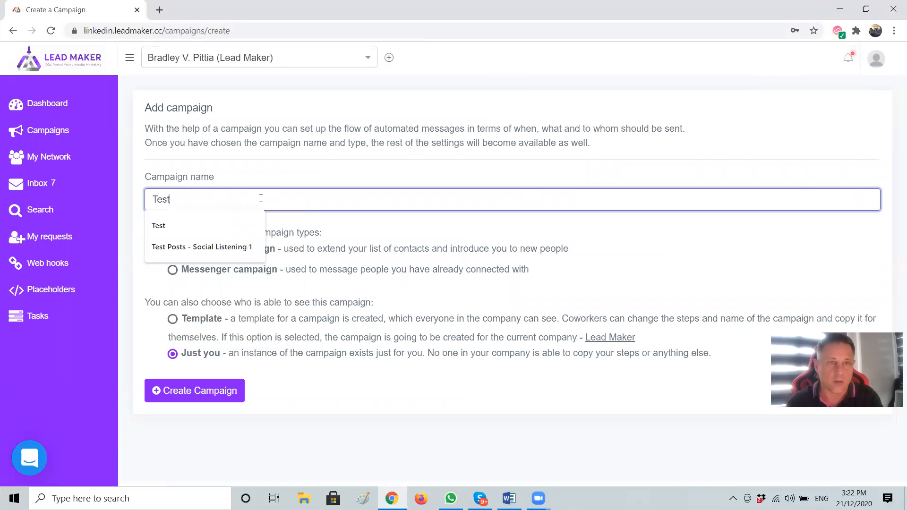
{"action": "type", "text": "t "}
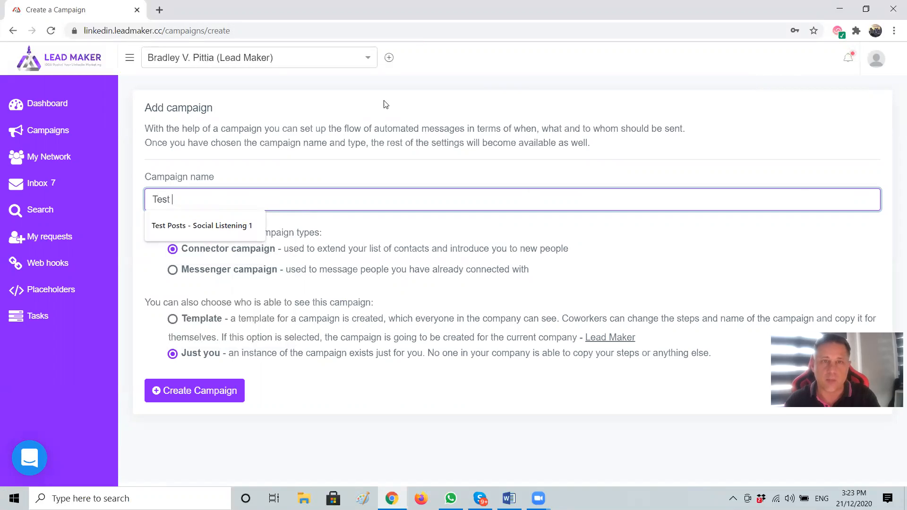
{"action": "type", "text": "camp"}
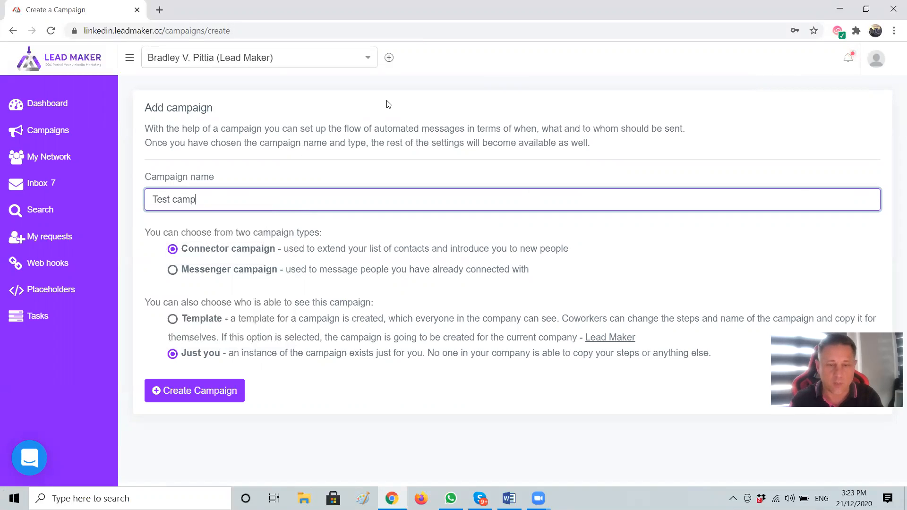
{"action": "type", "text": "aign 1"}
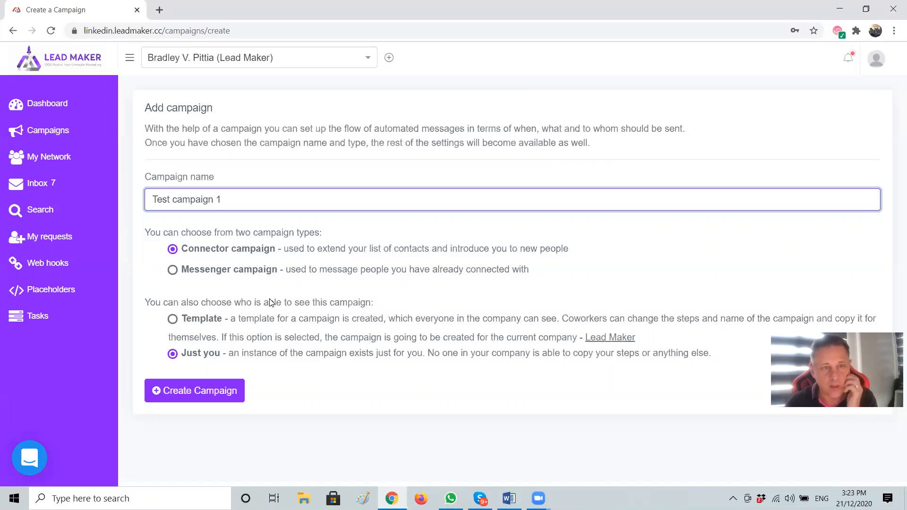
{"action": "left_click", "coordinate": [209, 326]}
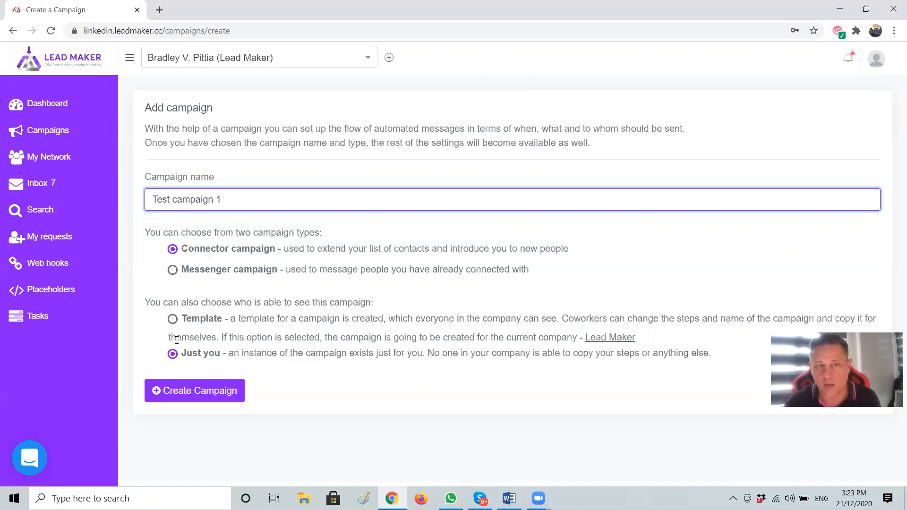
{"action": "left_click", "coordinate": [182, 395]}
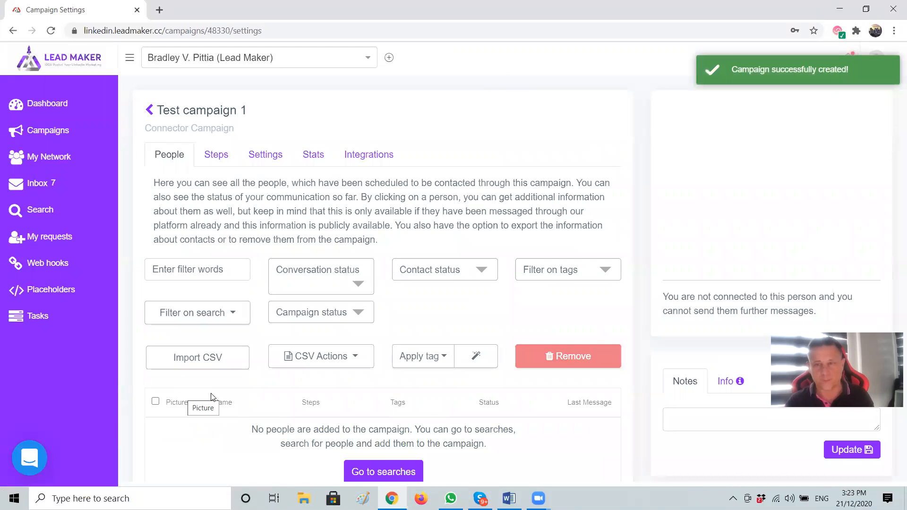
In the Steps tab, write the connector message body 'Hello {first_name} how are you?'
{"action": "left_click", "coordinate": [220, 159]}
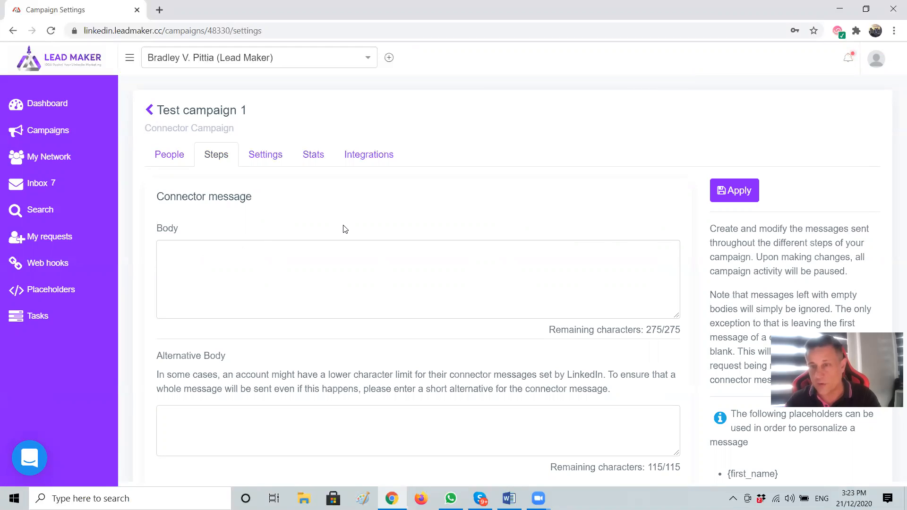
{"action": "left_click", "coordinate": [224, 249]}
{"action": "type", "text": "Test"}
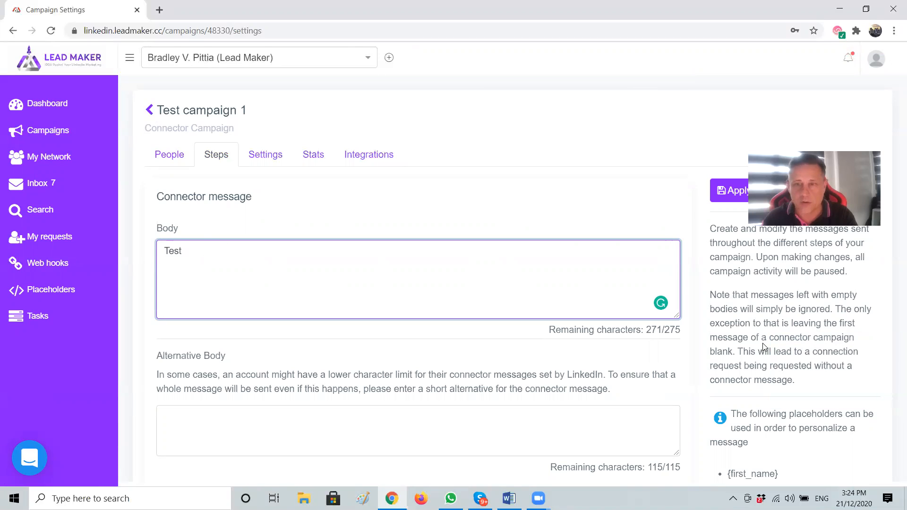
{"action": "scroll", "coordinate": [764, 347], "scroll_direction": "down", "scroll_amount": 3}
{"action": "left_click", "coordinate": [751, 355]}
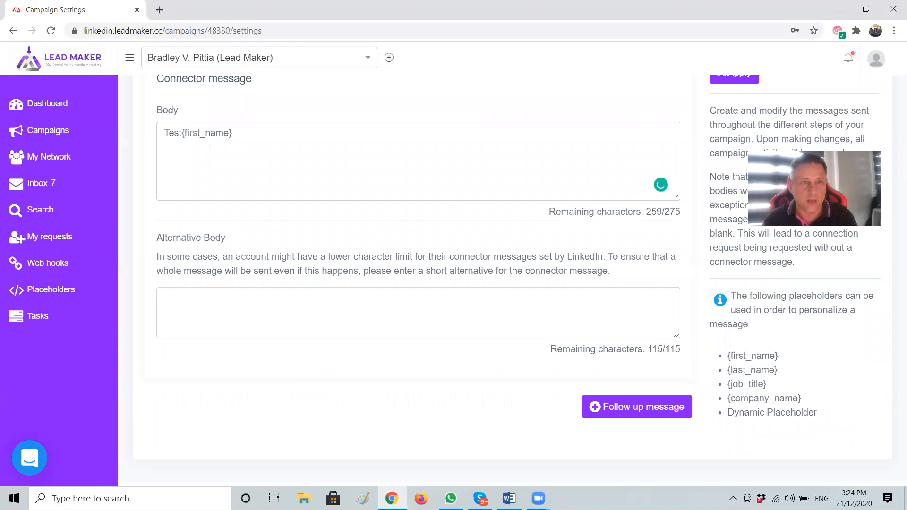
{"action": "left_click_drag", "start_coordinate": [184, 132], "coordinate": [163, 134]}
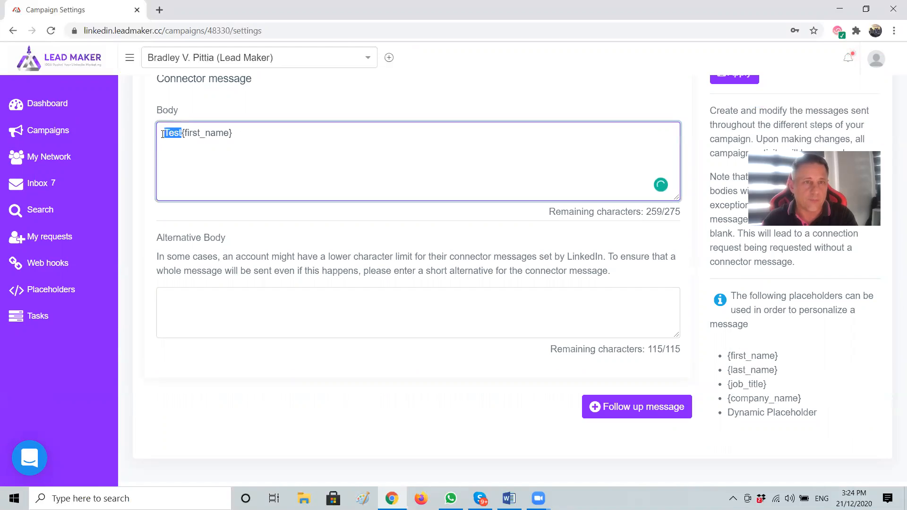
{"action": "type", "text": "Hello {first_name}"}
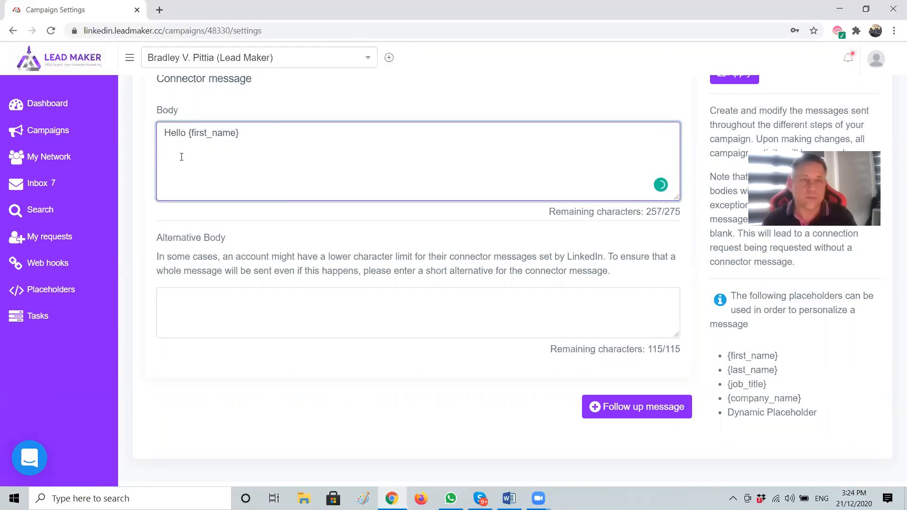
{"action": "type", "text": " how are you?"}
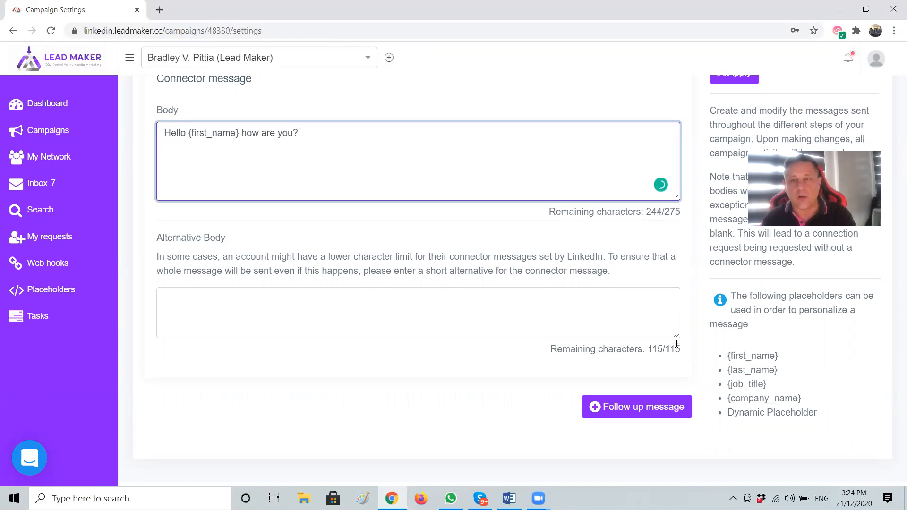
{"action": "left_click", "coordinate": [612, 270]}
Point out the 275-character limit and the Alternative Body explanation
{"action": "left_click_drag", "start_coordinate": [681, 213], "coordinate": [668, 211]}
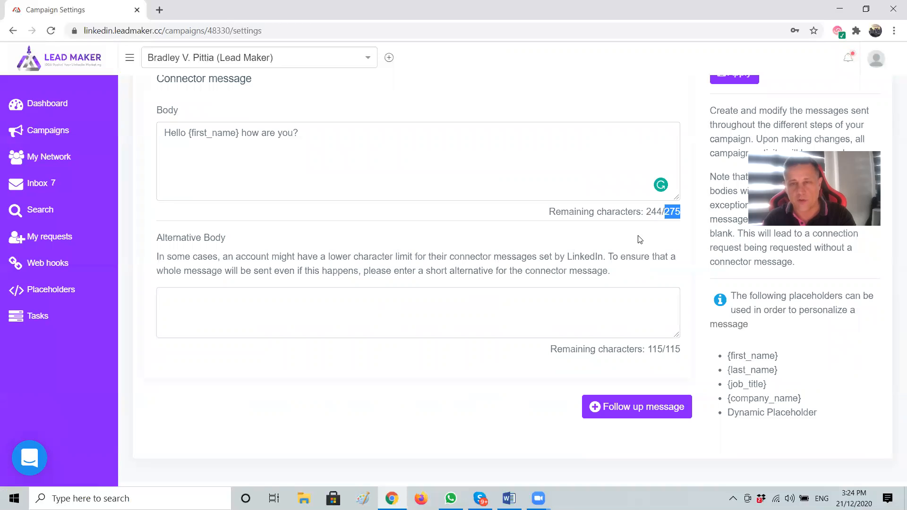
{"action": "left_click", "coordinate": [611, 270]}
{"action": "left_click", "coordinate": [228, 257], "text": "shift"}
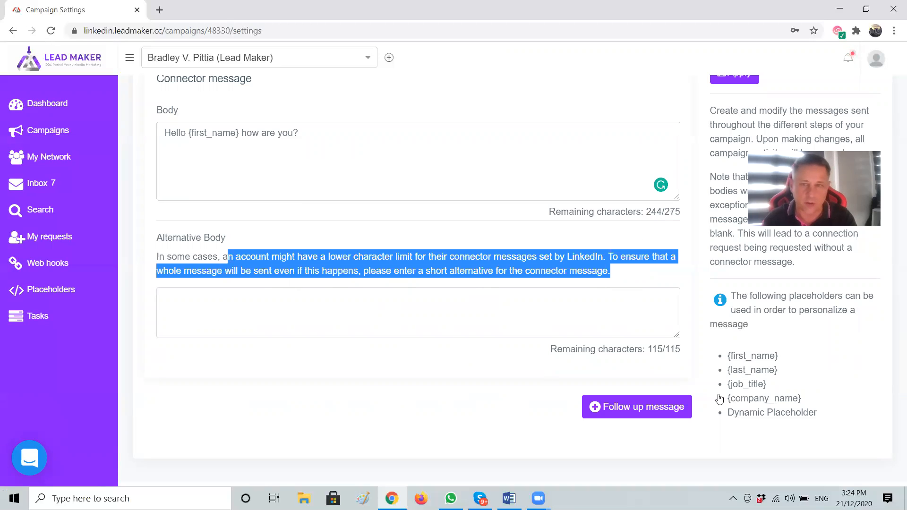
{"action": "left_click", "coordinate": [704, 290]}
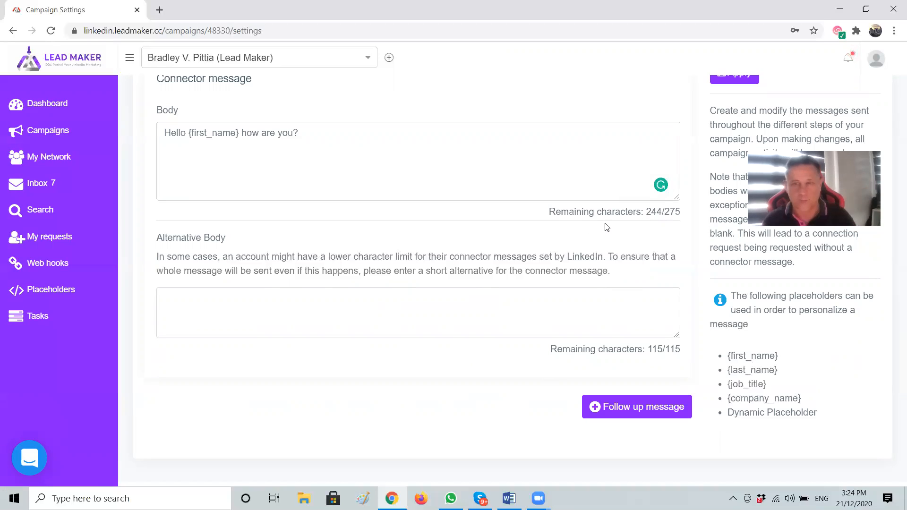
Add follow-up Message 1 after 12 hours: 'Thanks for the connection {first_name}'
{"action": "left_click", "coordinate": [626, 407]}
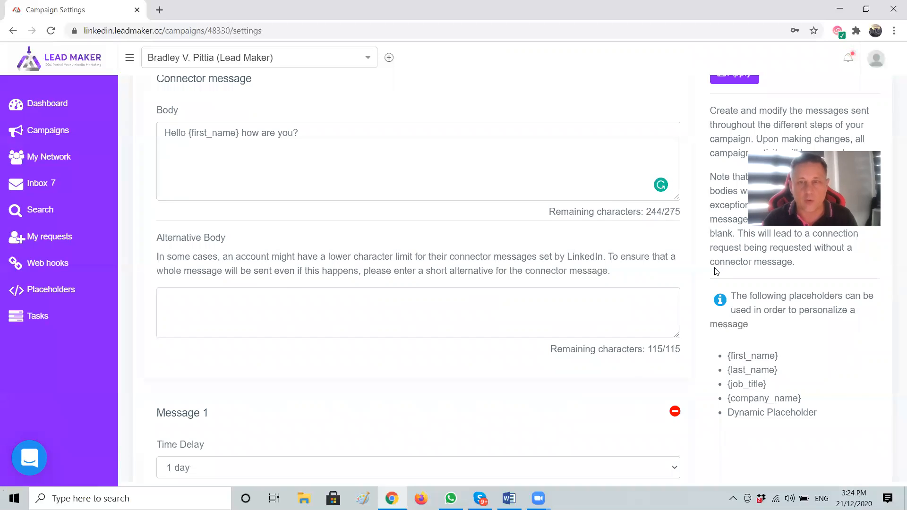
{"action": "scroll", "coordinate": [704, 273], "scroll_direction": "down", "scroll_amount": 4}
{"action": "left_click", "coordinate": [229, 293]}
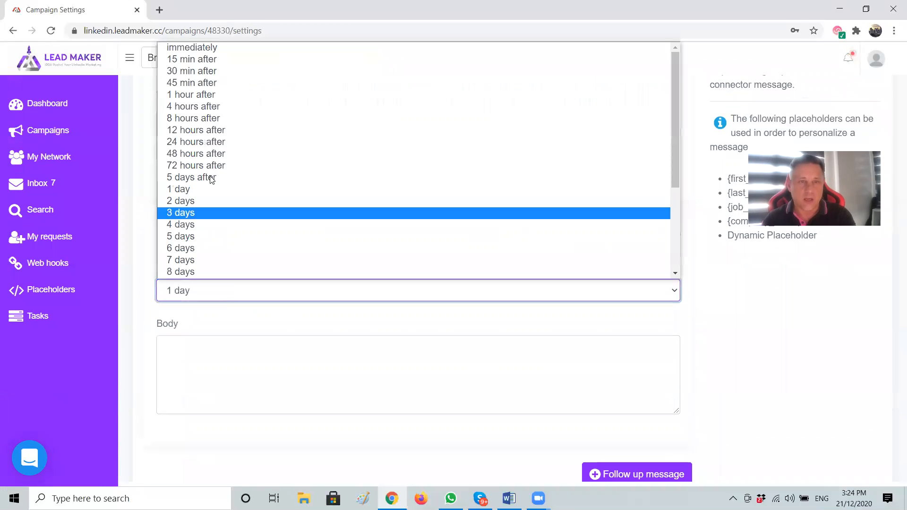
{"action": "left_click", "coordinate": [205, 130]}
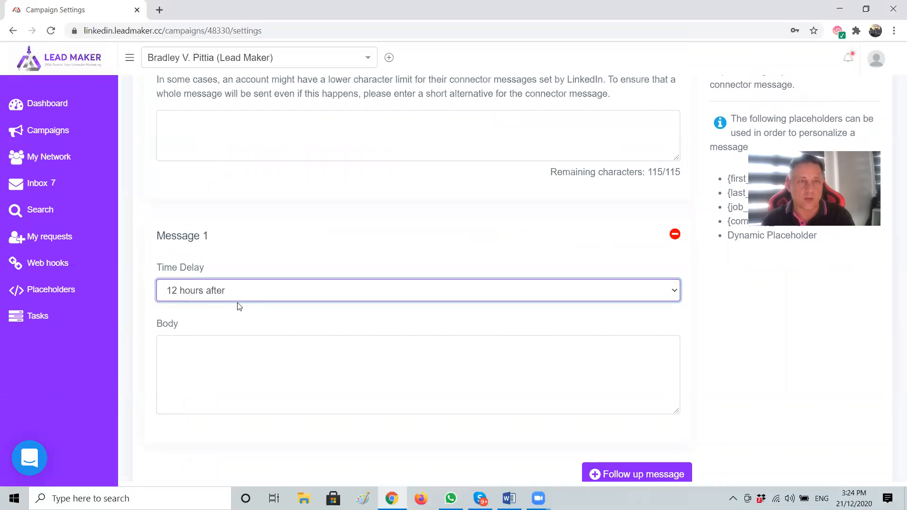
{"action": "left_click", "coordinate": [197, 358]}
{"action": "type", "text": "Just checki"}
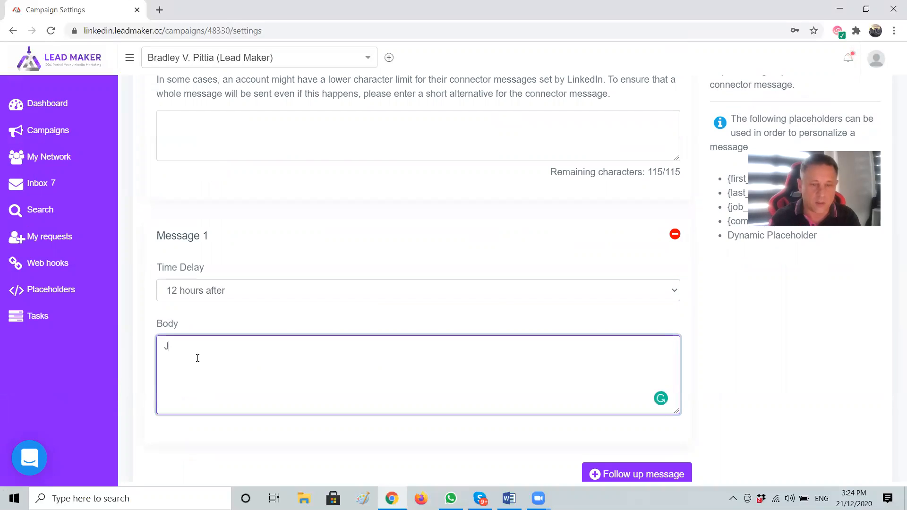
{"action": "key", "text": "ctrl+BackSpace"}
{"action": "key", "text": "ctrl+BackSpace"}
{"action": "type", "text": "Thanks"}
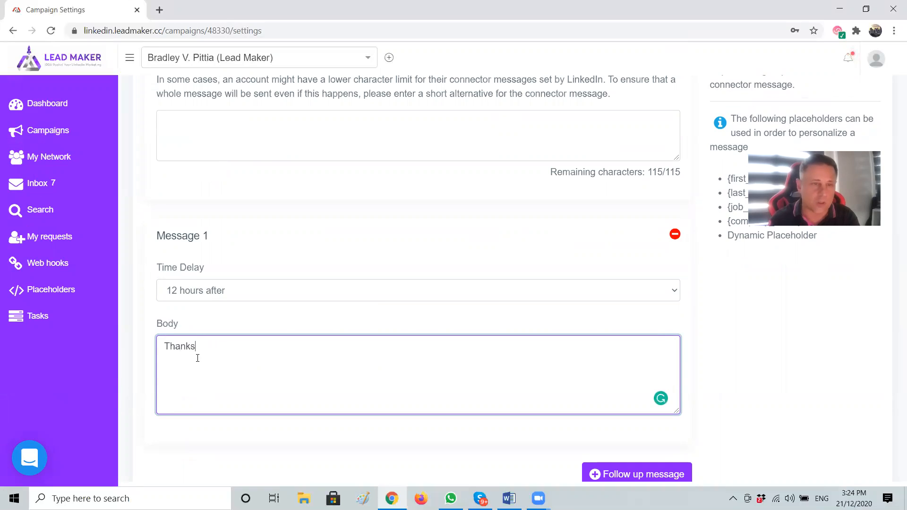
{"action": "type", "text": " for the connection"}
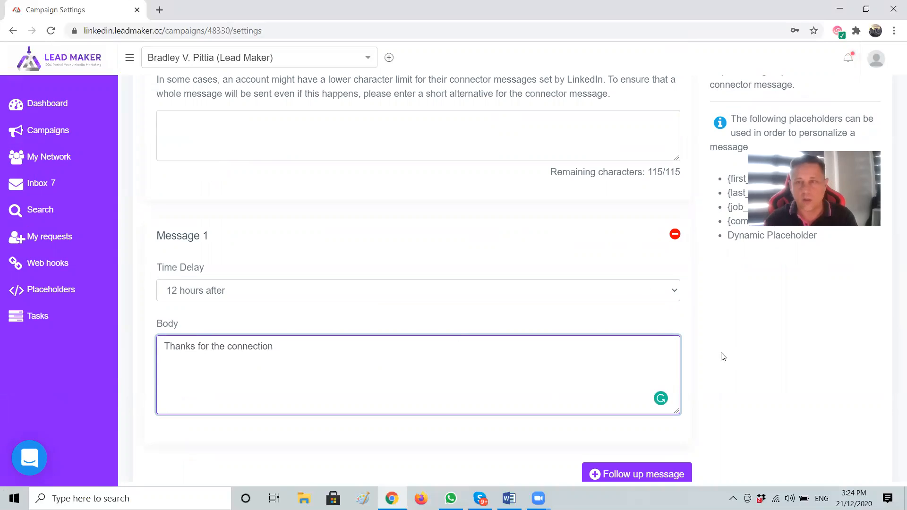
{"action": "scroll", "coordinate": [722, 356], "scroll_direction": "up", "scroll_amount": 1}
{"action": "left_click", "coordinate": [736, 239]}
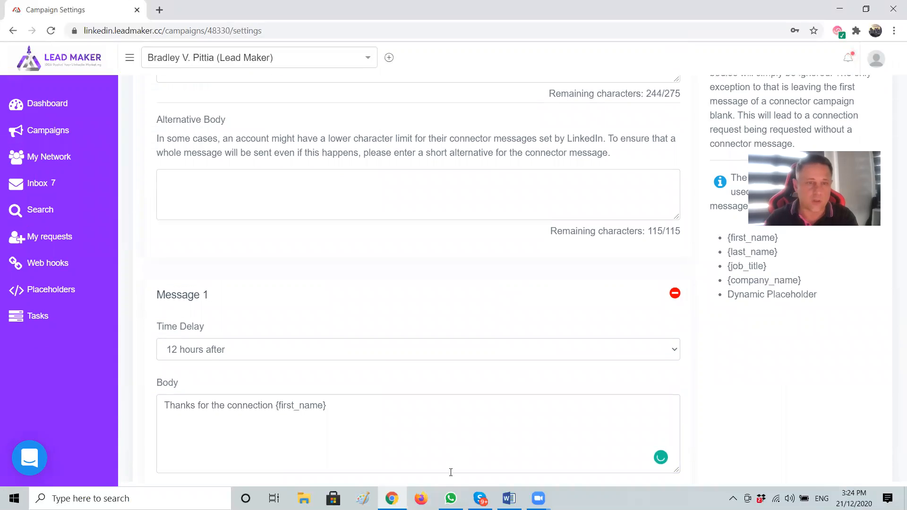
{"action": "scroll", "coordinate": [699, 373], "scroll_direction": "down", "scroll_amount": 2}
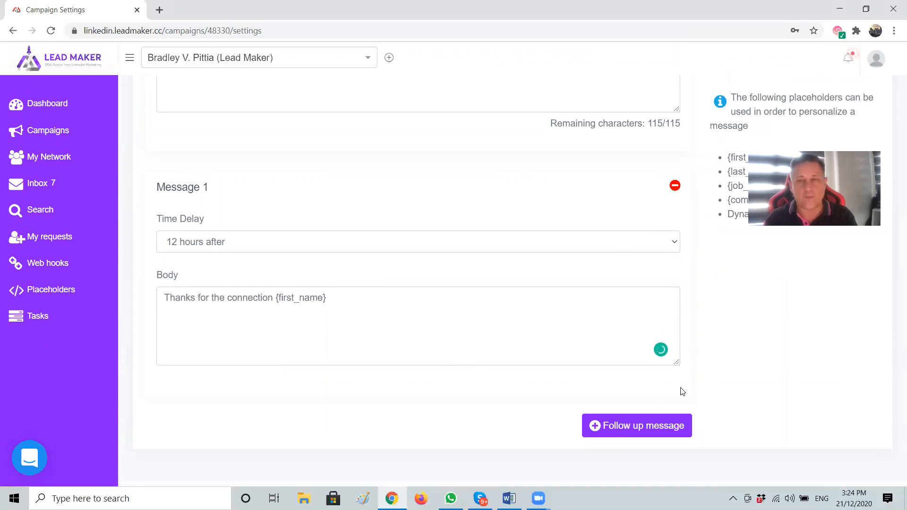
Add follow-up Message 2 after 3 days with body 'test'
{"action": "left_click", "coordinate": [609, 425]}
{"action": "scroll", "coordinate": [756, 307], "scroll_direction": "down", "scroll_amount": 2}
{"action": "scroll", "coordinate": [333, 312], "scroll_direction": "down", "scroll_amount": 2}
{"action": "left_click", "coordinate": [229, 255]}
{"action": "scroll", "coordinate": [286, 199], "scroll_direction": "down", "scroll_amount": 1}
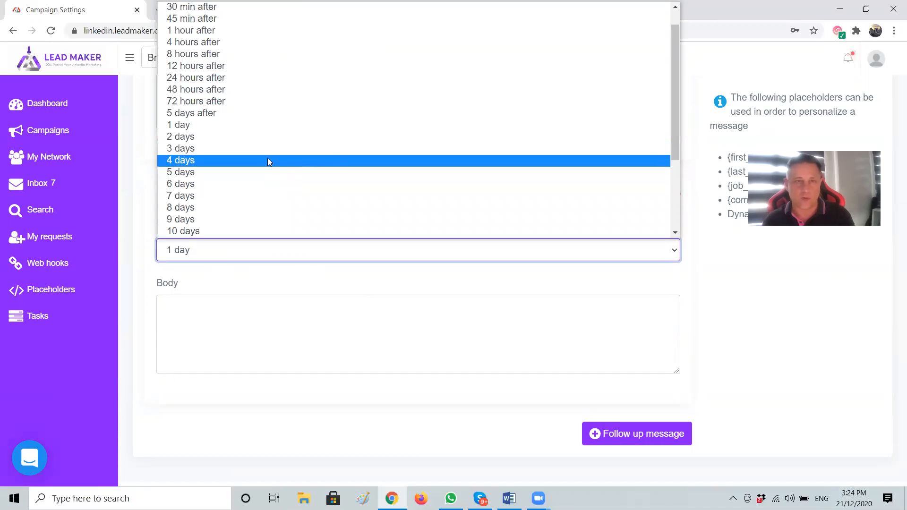
{"action": "left_click", "coordinate": [220, 149]}
{"action": "left_click", "coordinate": [208, 312]}
{"action": "type", "text": "test"}
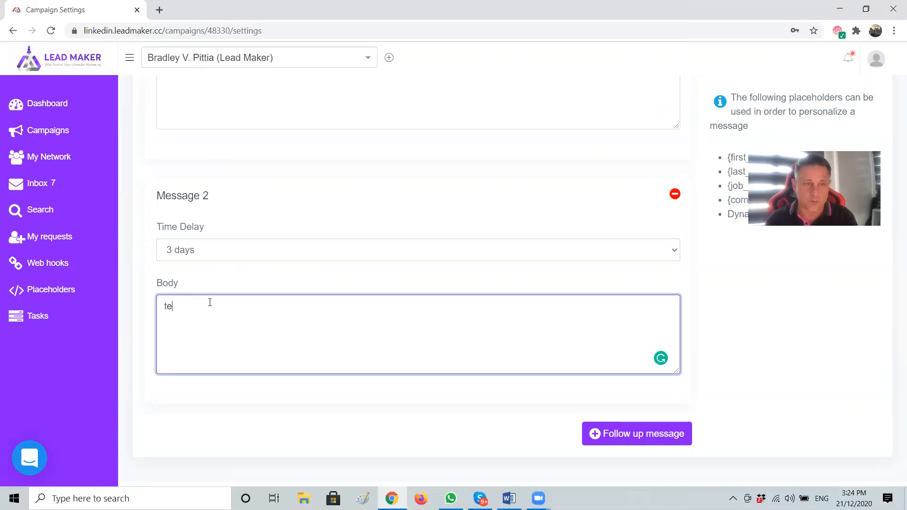
Add follow-up Message 3 after 5 days with body 'test'
{"action": "left_click", "coordinate": [599, 447]}
{"action": "scroll", "coordinate": [253, 318], "scroll_direction": "down", "scroll_amount": 4}
{"action": "left_click", "coordinate": [254, 318]}
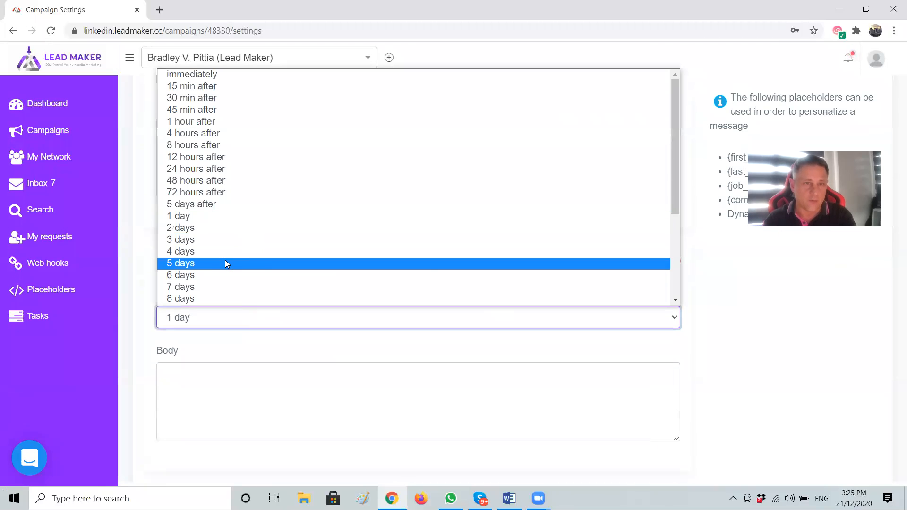
{"action": "left_click", "coordinate": [231, 263]}
{"action": "scroll", "coordinate": [573, 239], "scroll_direction": "down", "scroll_amount": 2}
{"action": "left_click", "coordinate": [250, 300]}
{"action": "type", "text": "test"}
Add follow-up Message 4 after 1 month with body 'test'
{"action": "left_click", "coordinate": [661, 428]}
{"action": "scroll", "coordinate": [754, 343], "scroll_direction": "down", "scroll_amount": 4}
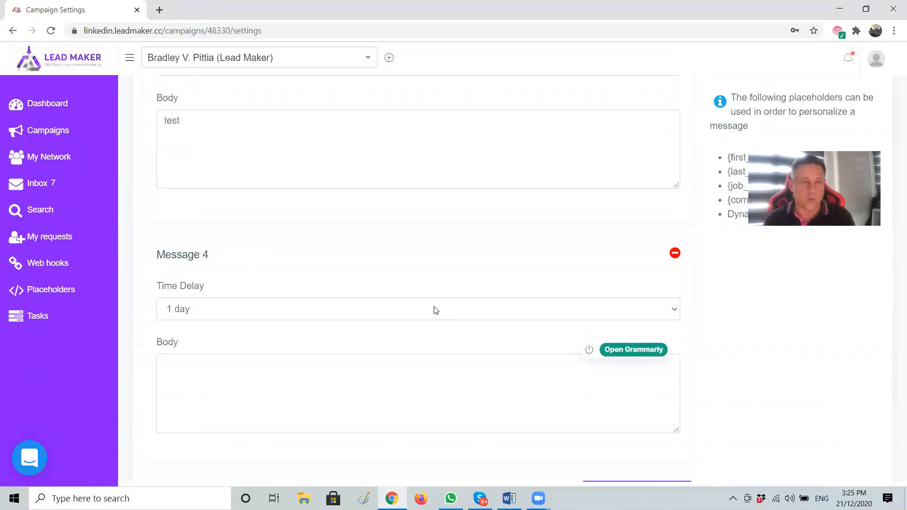
{"action": "left_click", "coordinate": [225, 310]}
{"action": "scroll", "coordinate": [214, 290], "scroll_direction": "down", "scroll_amount": 3}
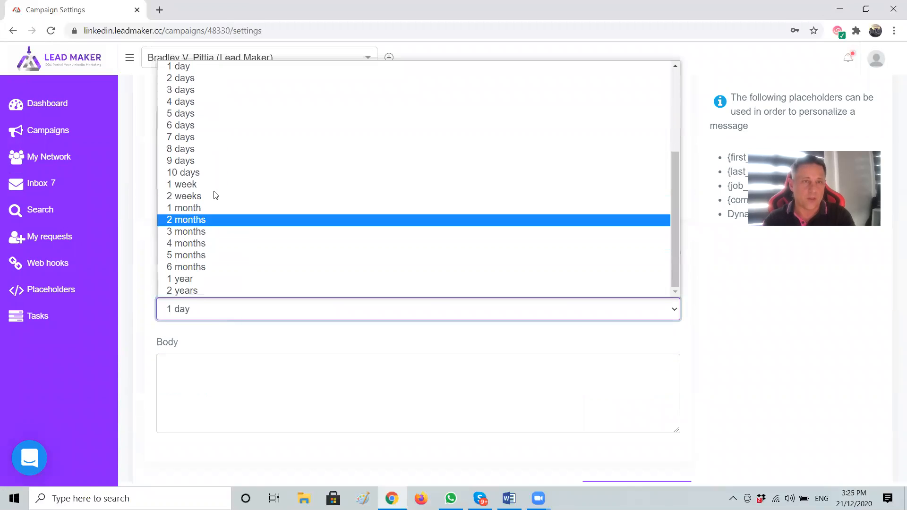
{"action": "left_click", "coordinate": [203, 208]}
{"action": "left_click", "coordinate": [216, 377]}
{"action": "type", "text": "test"}
Add follow-up Message 5 after 6 months with body 'test'
{"action": "scroll", "coordinate": [745, 354], "scroll_direction": "down", "scroll_amount": 1}
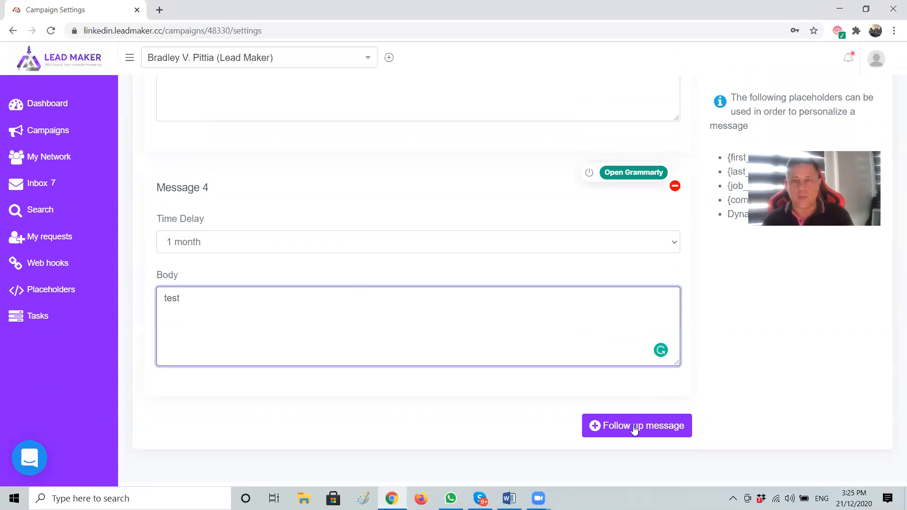
{"action": "left_click", "coordinate": [631, 428]}
{"action": "scroll", "coordinate": [239, 253], "scroll_direction": "down", "scroll_amount": 5}
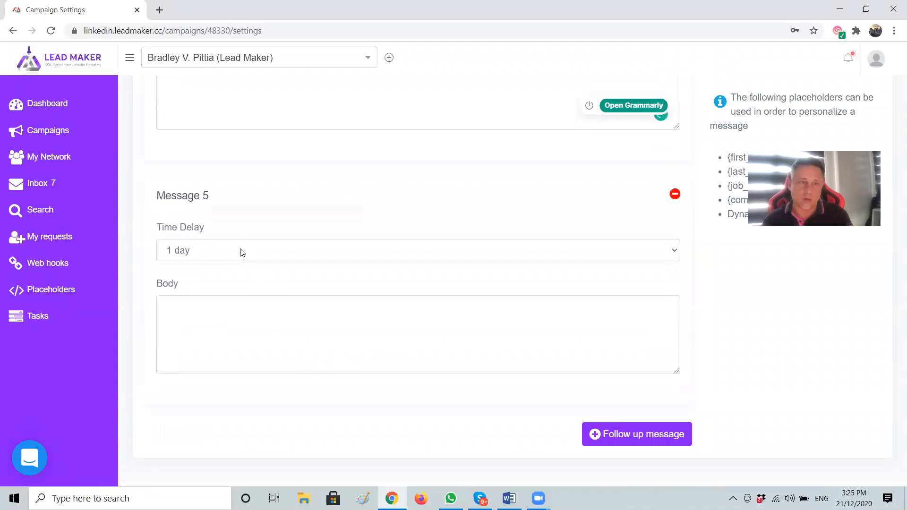
{"action": "left_click", "coordinate": [233, 255]}
{"action": "key", "text": "Down"}
{"action": "key", "text": "Down"}
{"action": "key", "text": "Down"}
{"action": "key", "text": "Down"}
{"action": "key", "text": "Down"}
{"action": "scroll", "coordinate": [248, 166], "scroll_direction": "down", "scroll_amount": 3}
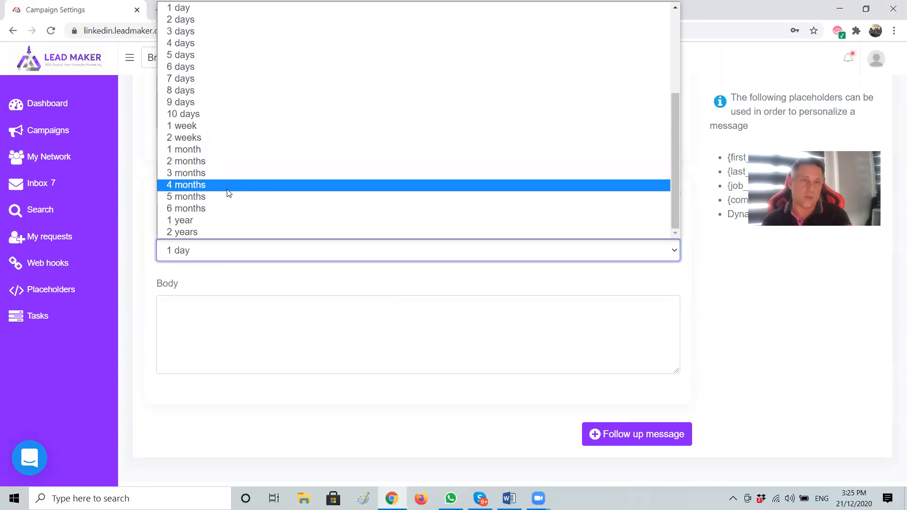
{"action": "left_click", "coordinate": [218, 207]}
{"action": "left_click", "coordinate": [214, 349]}
{"action": "type", "text": "test"}
Save the campaign's message steps and go to its Settings page
{"action": "scroll", "coordinate": [732, 321], "scroll_direction": "up", "scroll_amount": 10}
{"action": "scroll", "coordinate": [732, 321], "scroll_direction": "up", "scroll_amount": 10}
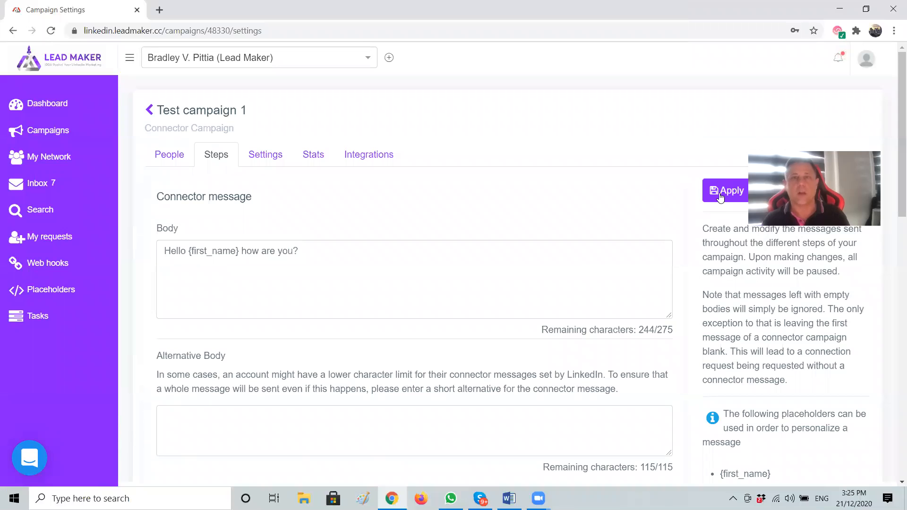
{"action": "left_click", "coordinate": [720, 191]}
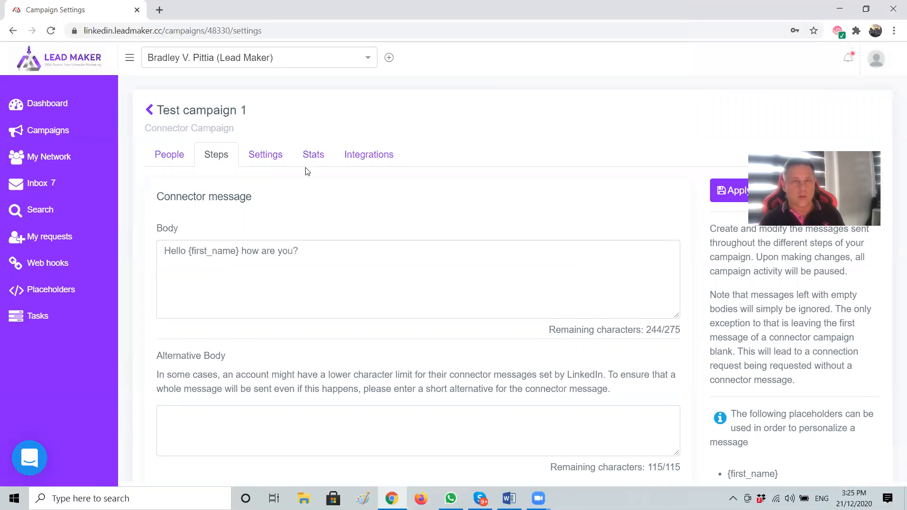
{"action": "left_click", "coordinate": [267, 160]}
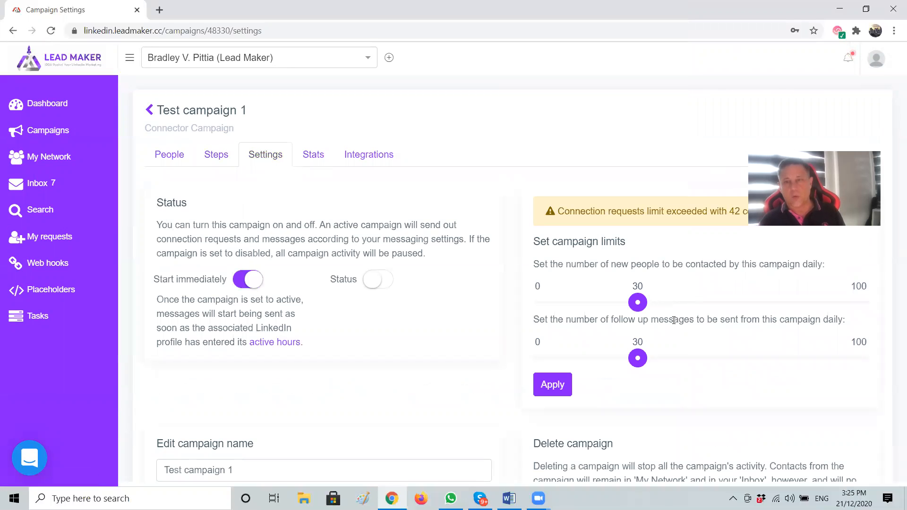
Adjust the daily new-people limit, then switch the campaign on and pause it again
{"action": "mouse_move", "coordinate": [637, 303]}
{"action": "left_mouse_down"}
{"action": "mouse_move", "coordinate": [792, 291]}
{"action": "mouse_move", "coordinate": [869, 298]}
{"action": "mouse_move", "coordinate": [640, 287]}
{"action": "left_mouse_up"}
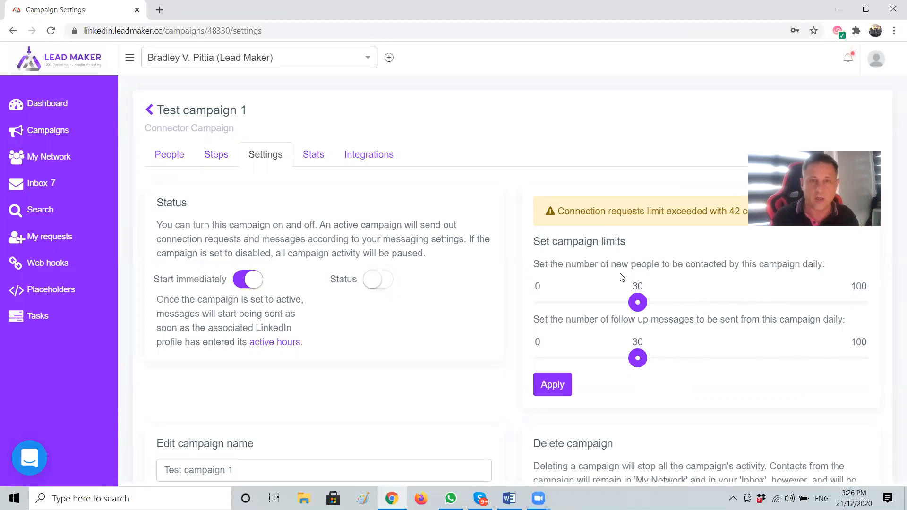
{"action": "left_click", "coordinate": [374, 280]}
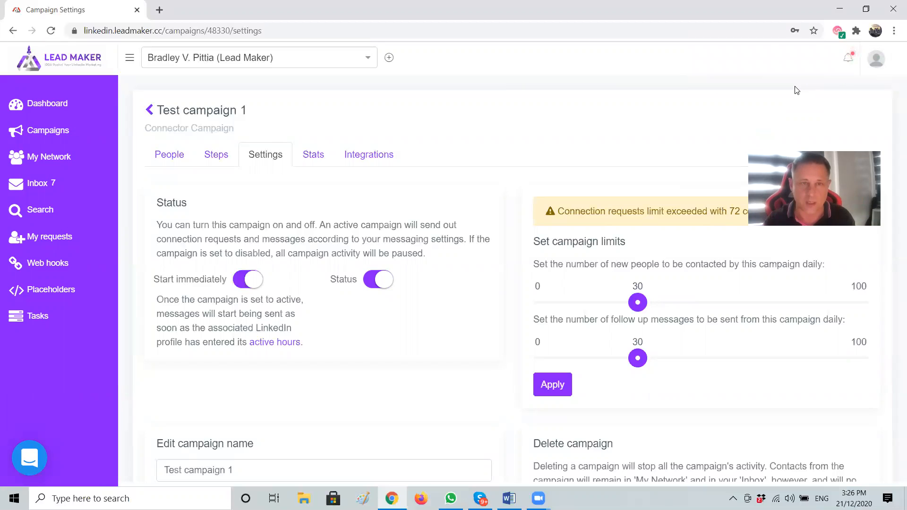
{"action": "left_click", "coordinate": [379, 278]}
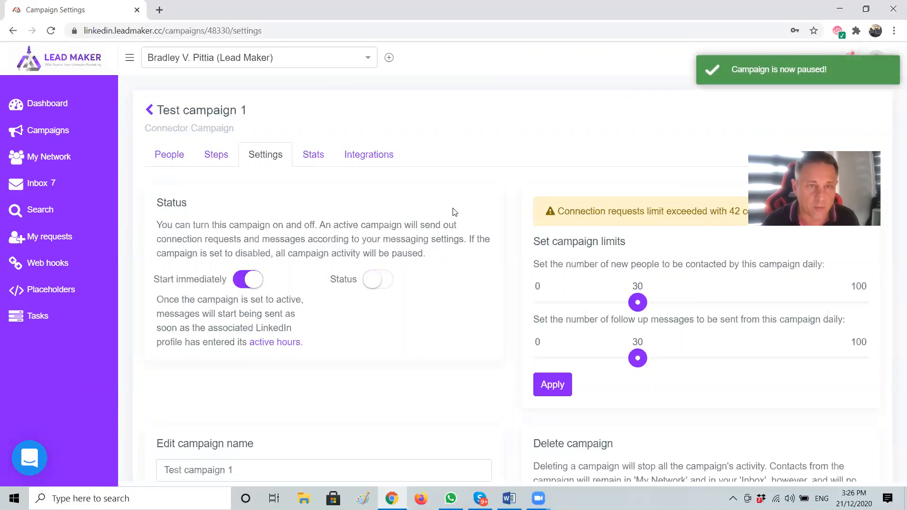
Go back to the Dashboard and open the LinkedIn account's profile settings
{"action": "scroll", "coordinate": [473, 236], "scroll_direction": "down", "scroll_amount": 3}
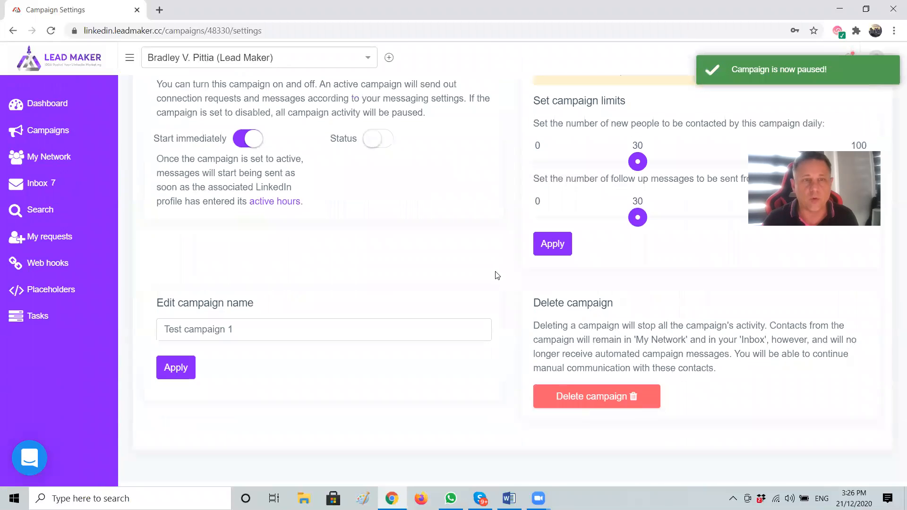
{"action": "scroll", "coordinate": [541, 340], "scroll_direction": "up", "scroll_amount": 3}
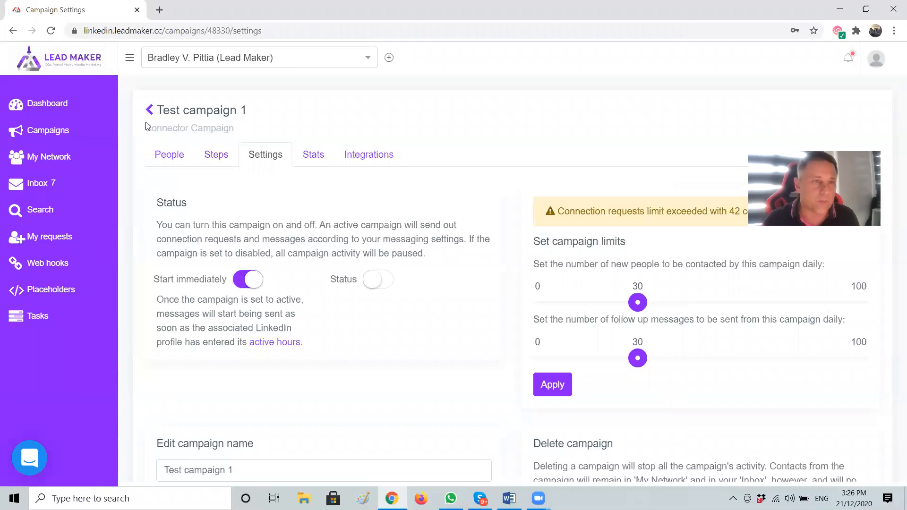
{"action": "left_click", "coordinate": [48, 106]}
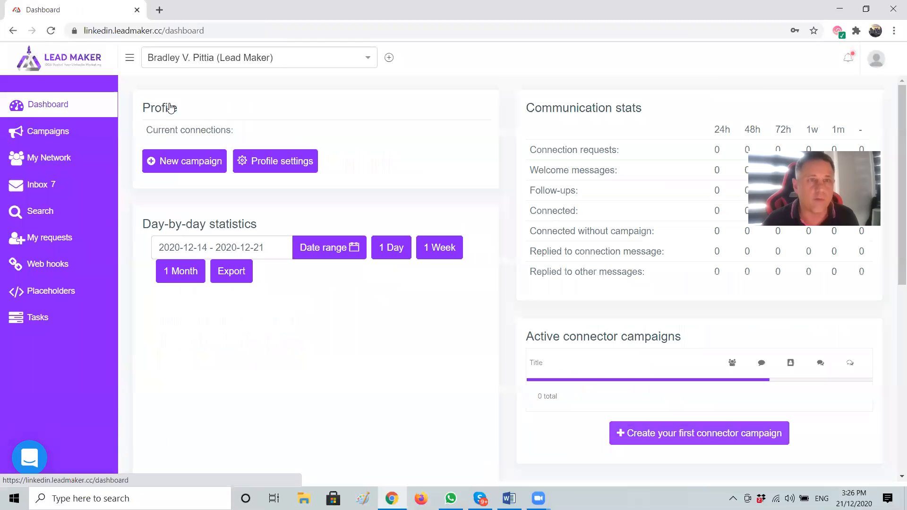
{"action": "left_click", "coordinate": [261, 162]}
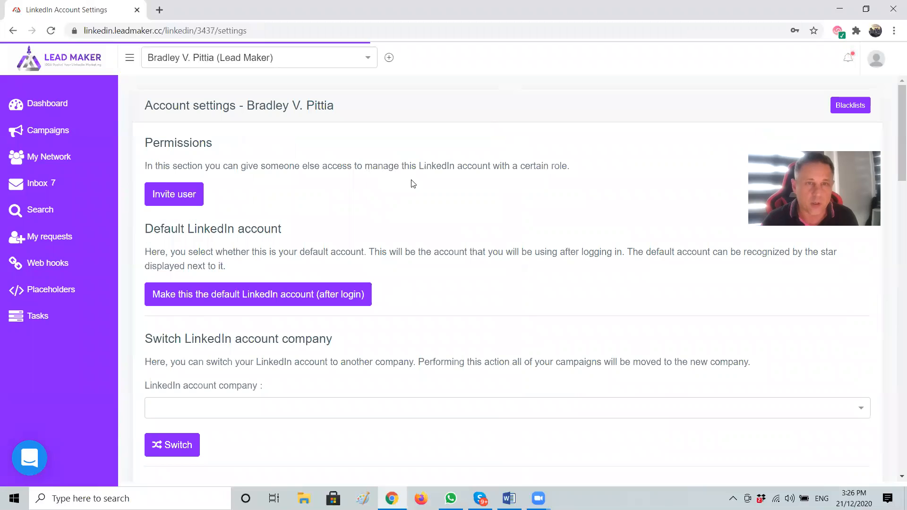
{"action": "scroll", "coordinate": [635, 228], "scroll_direction": "down", "scroll_amount": 3}
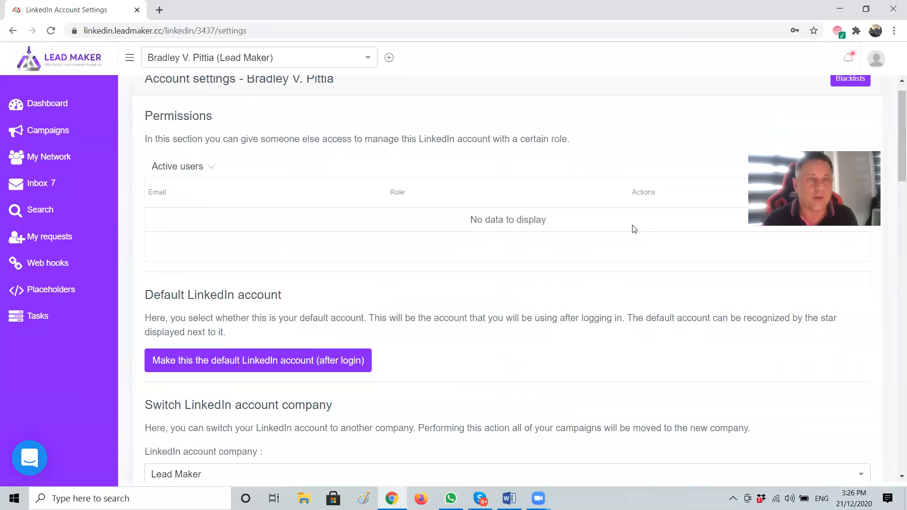
{"action": "scroll", "coordinate": [642, 235], "scroll_direction": "down", "scroll_amount": 6}
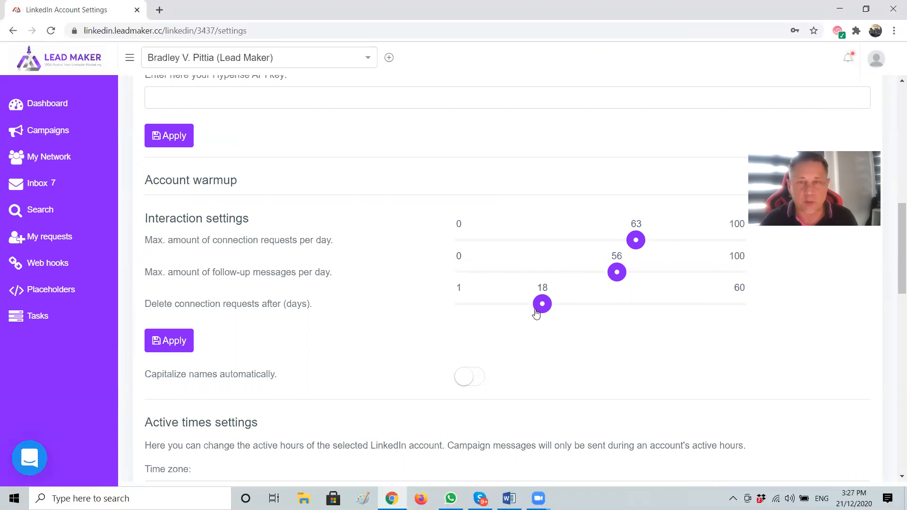
{"action": "left_click_drag", "start_coordinate": [149, 305], "coordinate": [279, 305]}
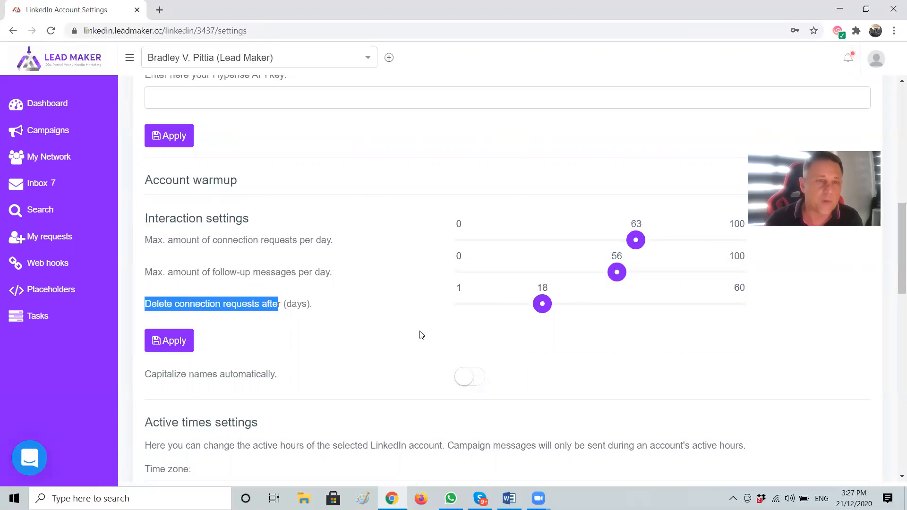
{"action": "left_click", "coordinate": [374, 284]}
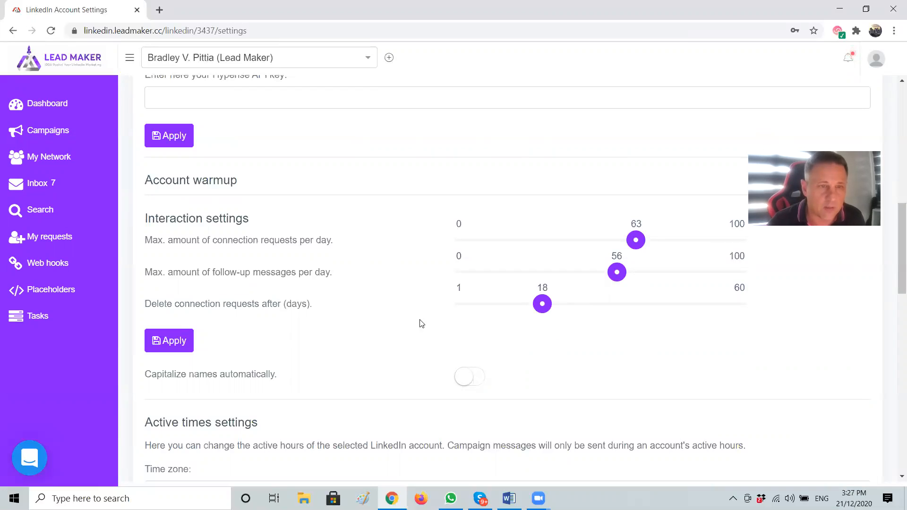
{"action": "scroll", "coordinate": [330, 307], "scroll_direction": "down", "scroll_amount": 1}
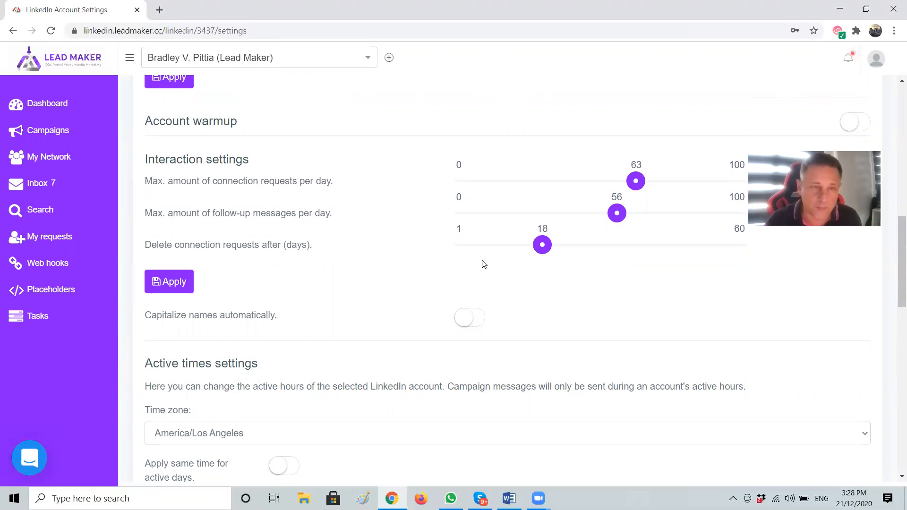
Switch off Saturday and Sunday in Active times and apply the settings
{"action": "scroll", "coordinate": [503, 269], "scroll_direction": "down", "scroll_amount": 2}
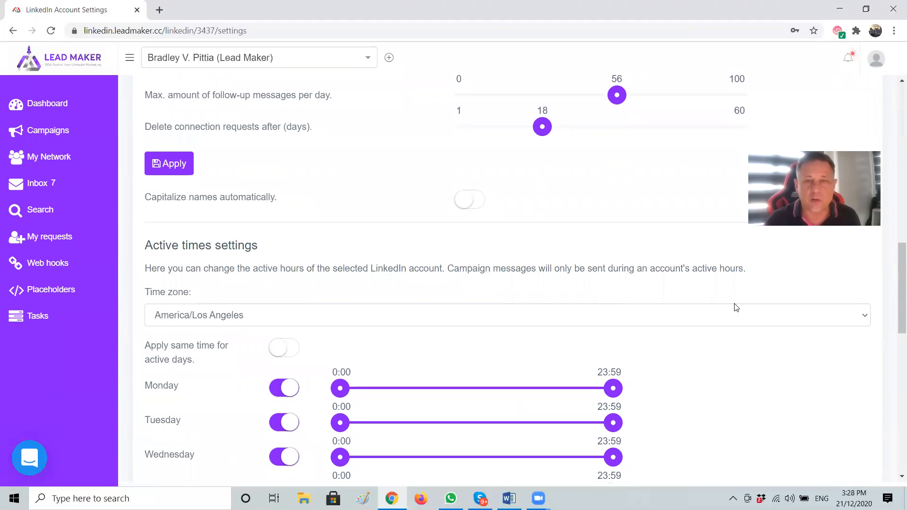
{"action": "scroll", "coordinate": [718, 263], "scroll_direction": "down", "scroll_amount": 3}
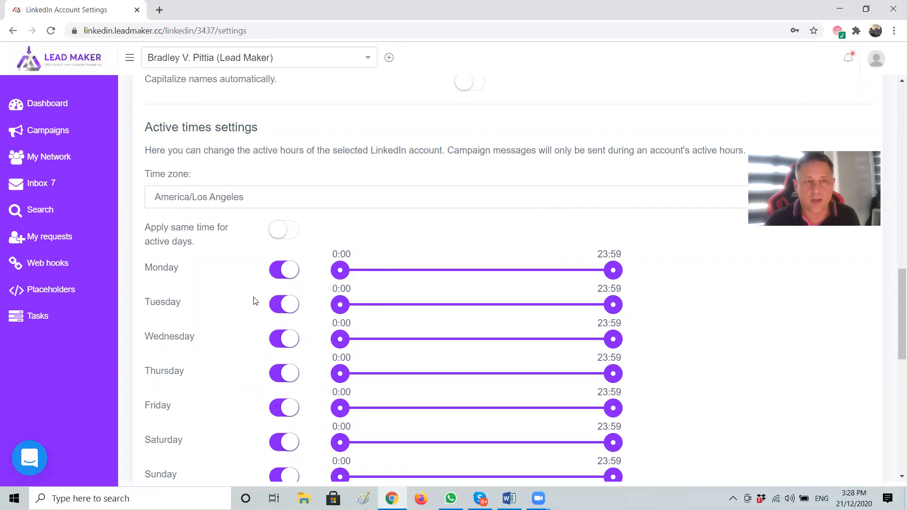
{"action": "scroll", "coordinate": [662, 310], "scroll_direction": "down", "scroll_amount": 5}
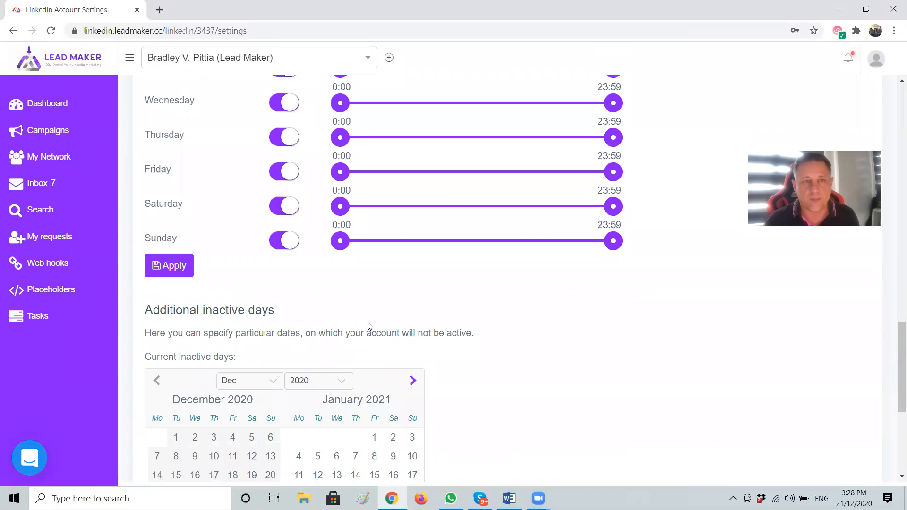
{"action": "scroll", "coordinate": [371, 329], "scroll_direction": "up", "scroll_amount": 3}
{"action": "left_click", "coordinate": [287, 323]}
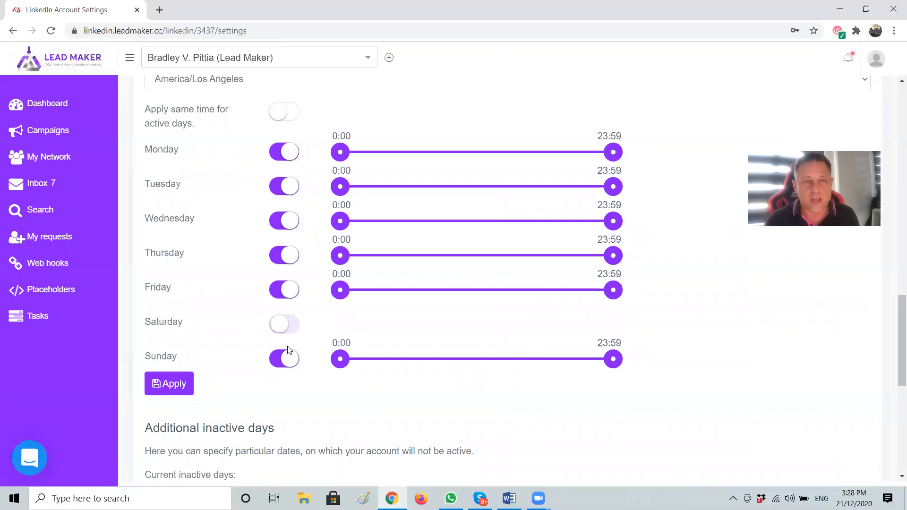
{"action": "left_click", "coordinate": [289, 359]}
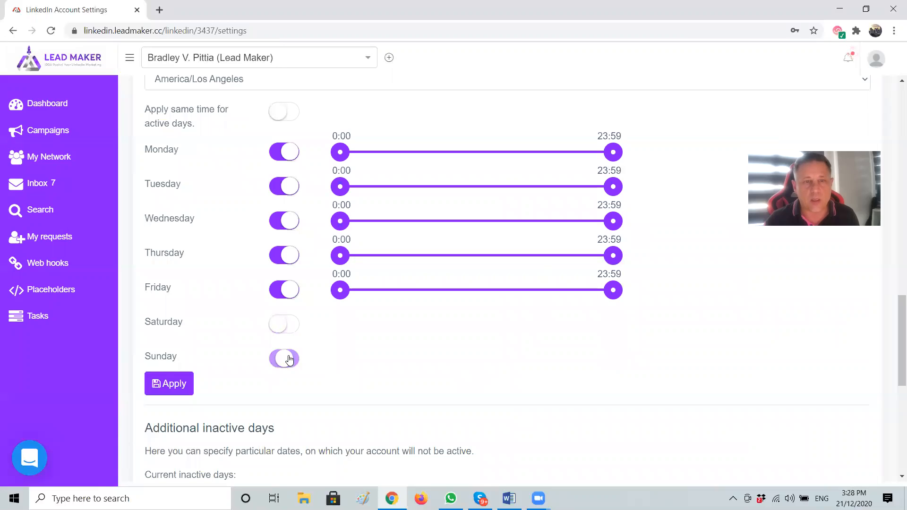
{"action": "left_click", "coordinate": [164, 389]}
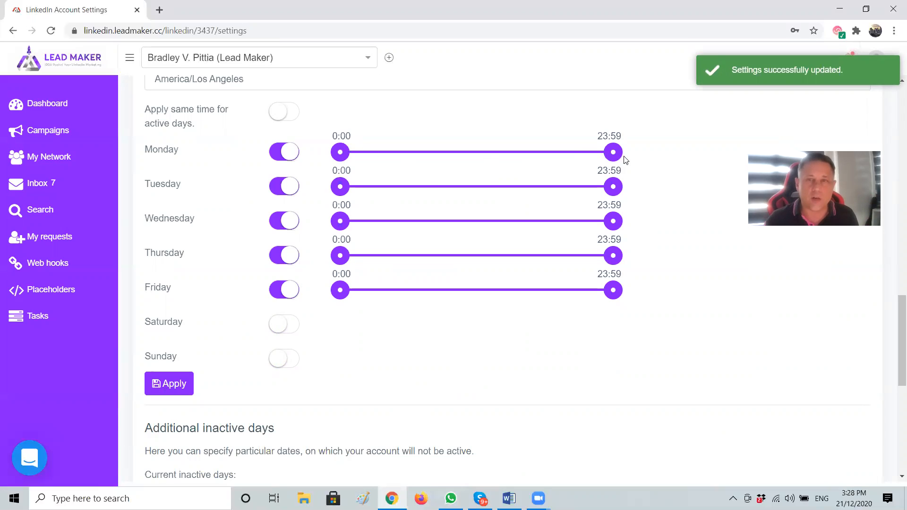
Use one shared active window of 5:00–22:00 for Monday to Friday and apply
{"action": "left_click_drag", "start_coordinate": [341, 153], "coordinate": [400, 159]}
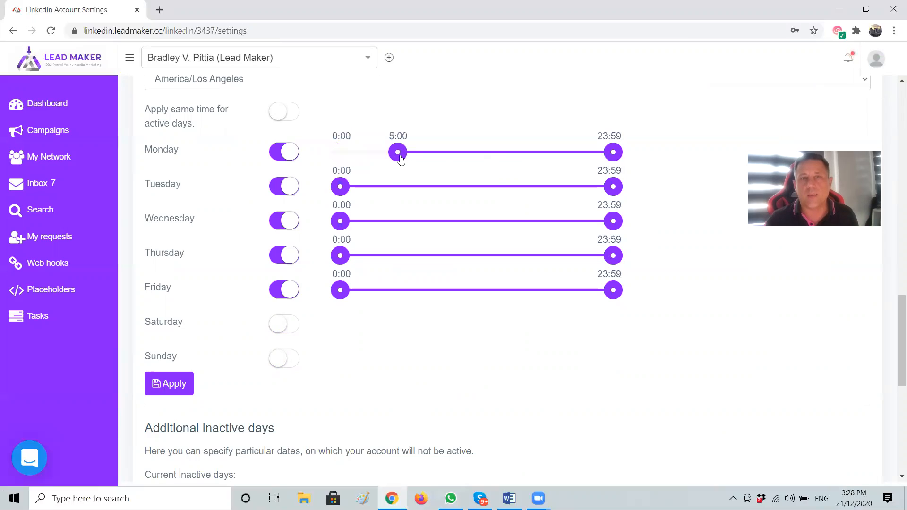
{"action": "mouse_move", "coordinate": [597, 153]}
{"action": "left_mouse_down"}
{"action": "mouse_move", "coordinate": [587, 153]}
{"action": "mouse_move", "coordinate": [596, 154]}
{"action": "left_mouse_up"}
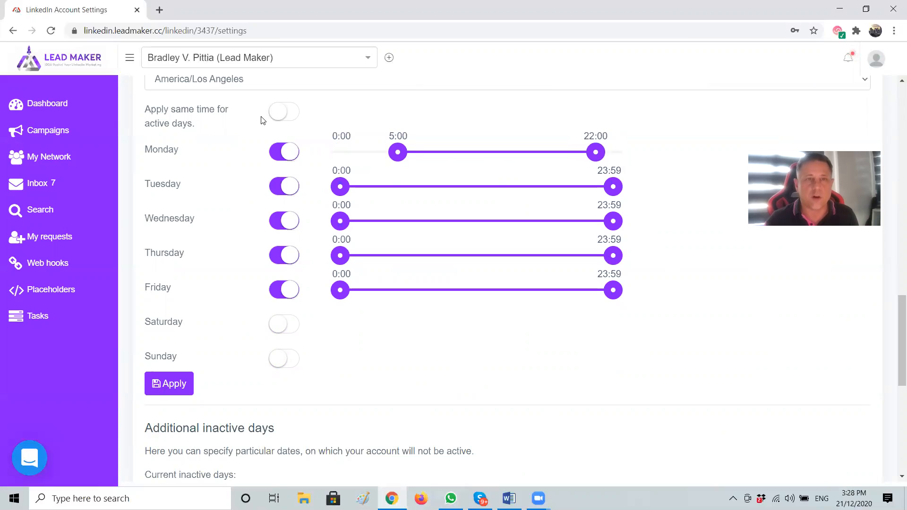
{"action": "left_click", "coordinate": [286, 112]}
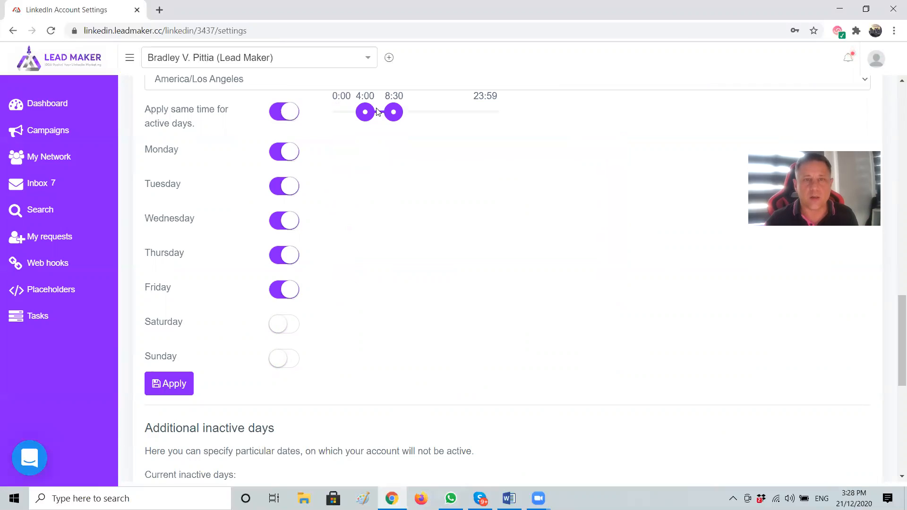
{"action": "left_click_drag", "start_coordinate": [395, 115], "coordinate": [480, 124]}
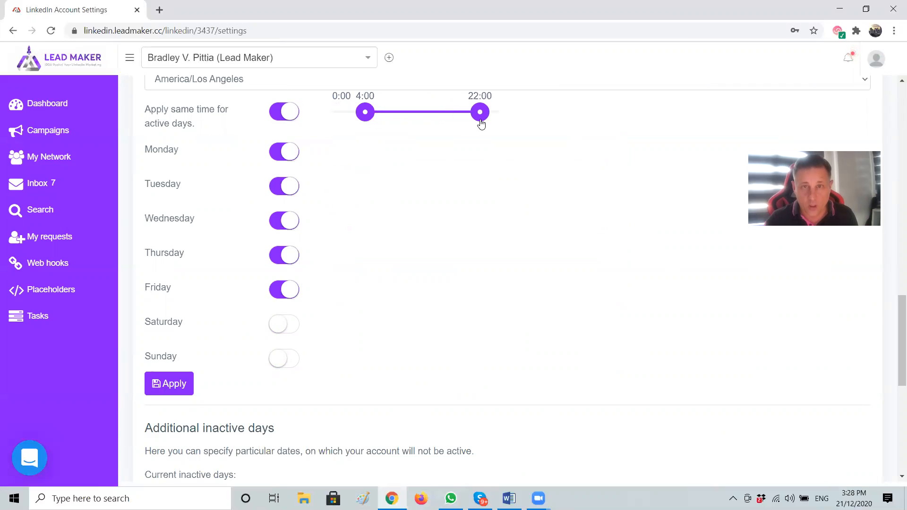
{"action": "left_click_drag", "start_coordinate": [368, 111], "coordinate": [372, 112]}
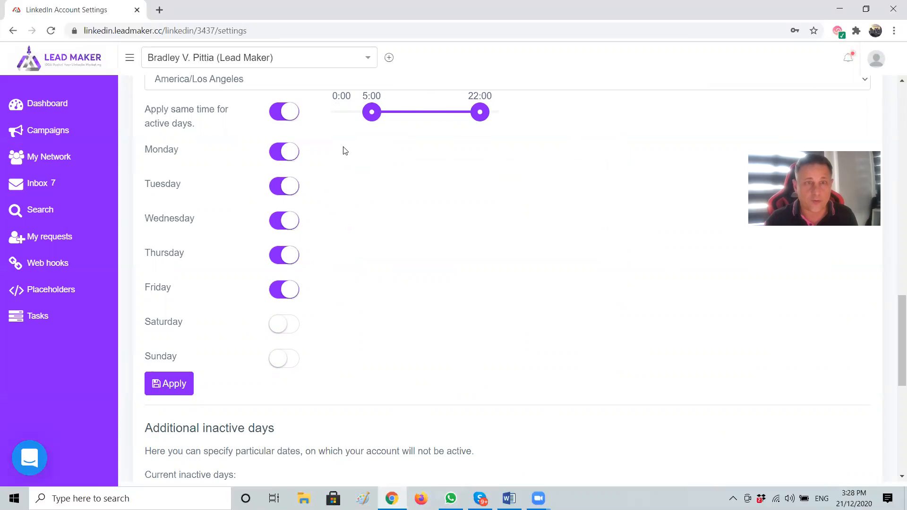
{"action": "scroll", "coordinate": [308, 219], "scroll_direction": "up", "scroll_amount": 2}
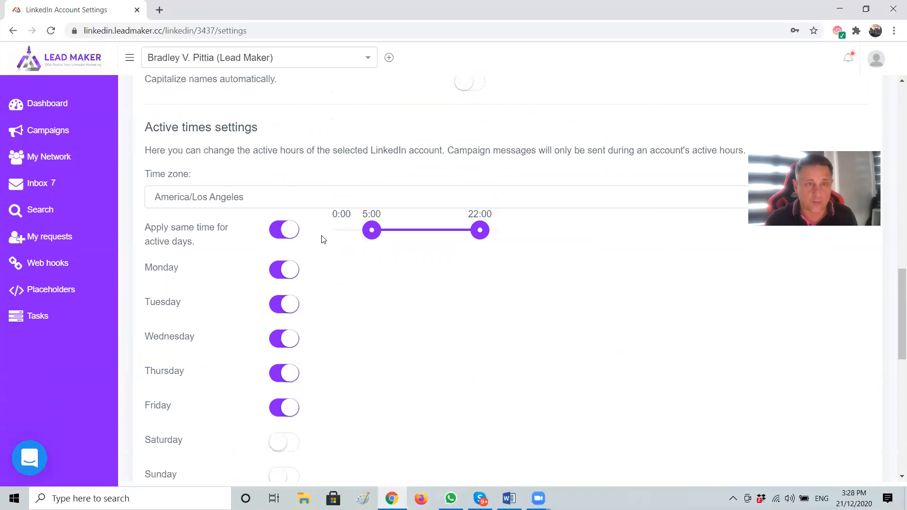
{"action": "scroll", "coordinate": [301, 271], "scroll_direction": "down", "scroll_amount": 2}
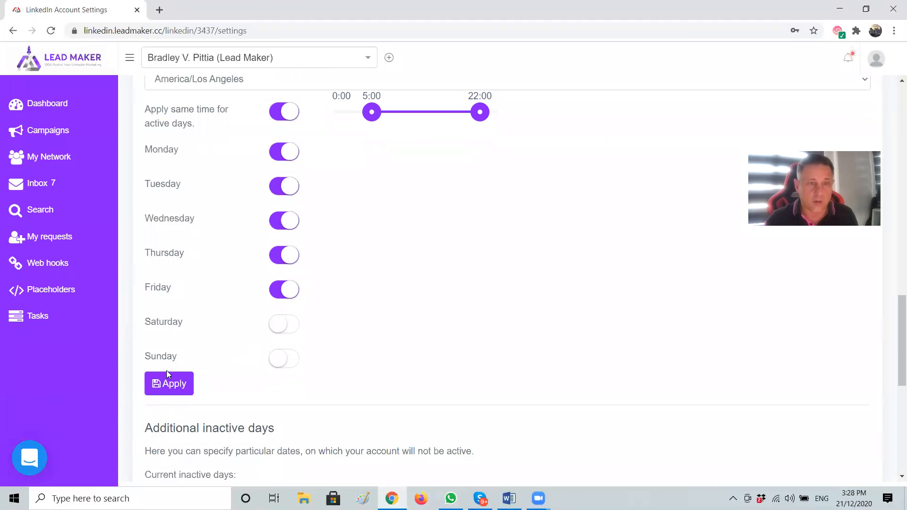
{"action": "left_click", "coordinate": [167, 385]}
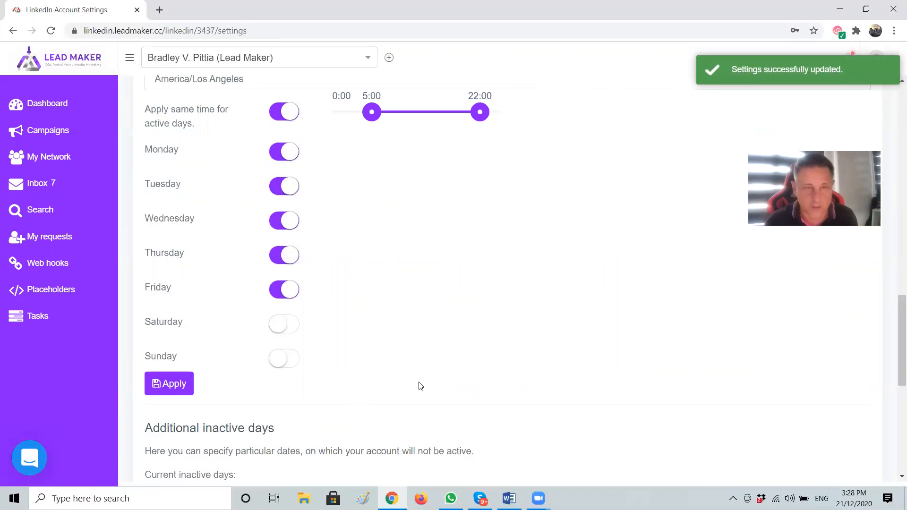
Scroll through the account settings, then open the Searches page with saved searches like California 3 and Utah
{"action": "scroll", "coordinate": [600, 300], "scroll_direction": "down", "scroll_amount": 5}
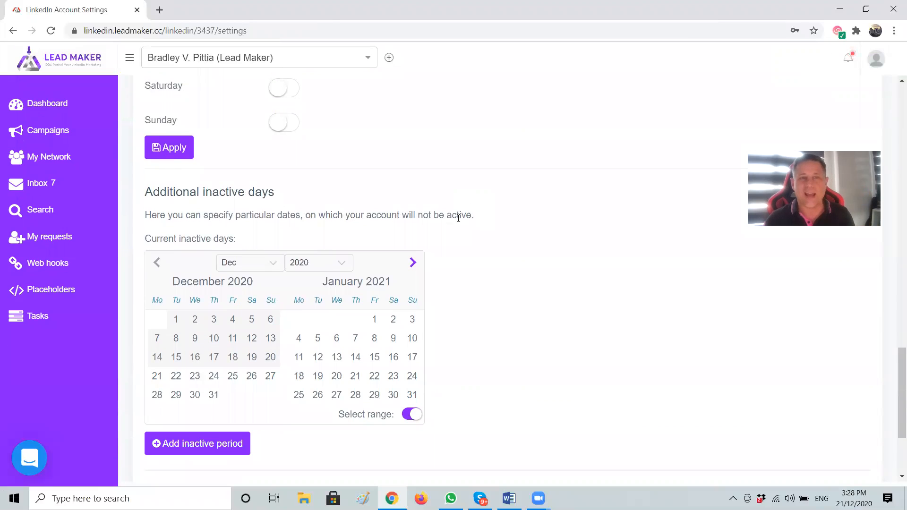
{"action": "scroll", "coordinate": [463, 227], "scroll_direction": "down", "scroll_amount": 3}
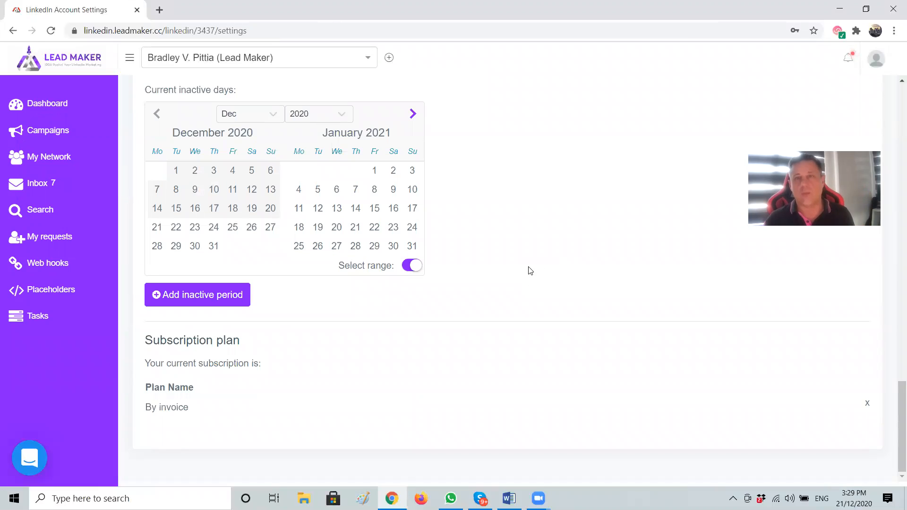
{"action": "scroll", "coordinate": [528, 270], "scroll_direction": "up", "scroll_amount": 15}
{"action": "scroll", "coordinate": [577, 284], "scroll_direction": "down", "scroll_amount": 2}
{"action": "scroll", "coordinate": [577, 317], "scroll_direction": "down", "scroll_amount": 2}
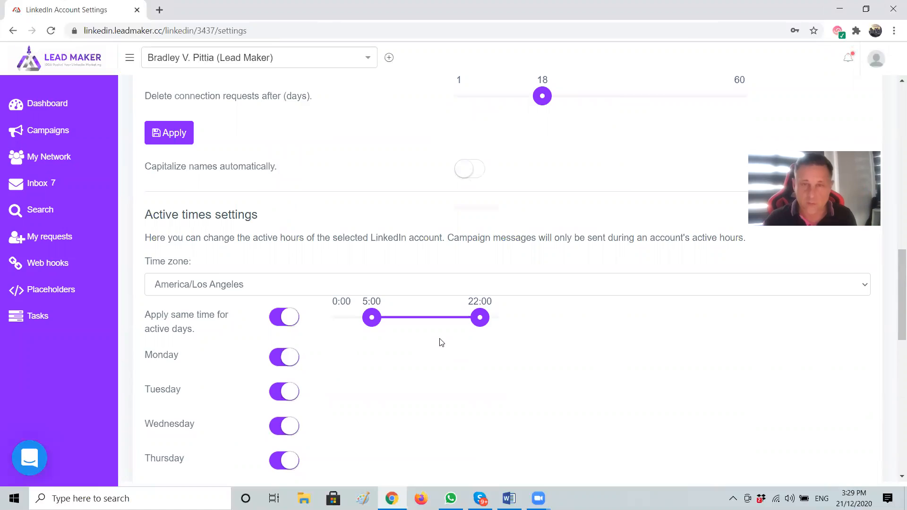
{"action": "scroll", "coordinate": [439, 342], "scroll_direction": "up", "scroll_amount": 13}
{"action": "scroll", "coordinate": [437, 321], "scroll_direction": "up", "scroll_amount": 2}
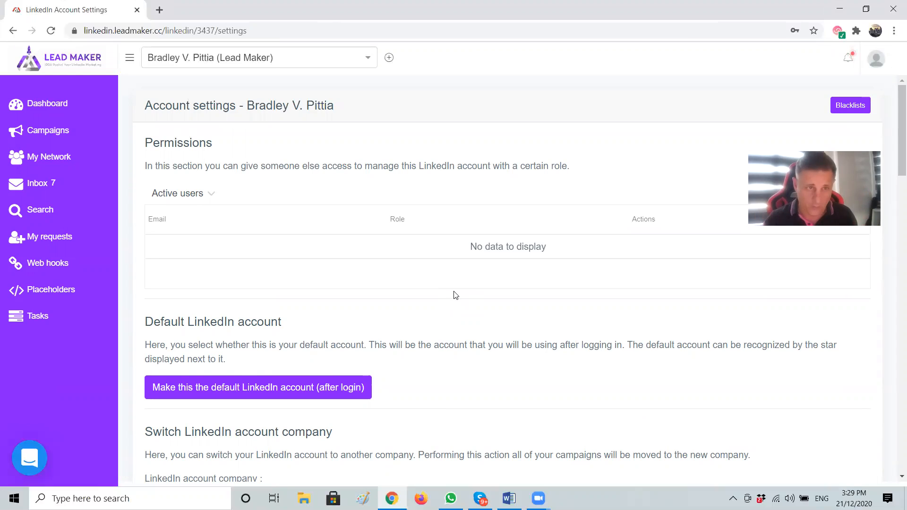
{"action": "left_click", "coordinate": [42, 210]}
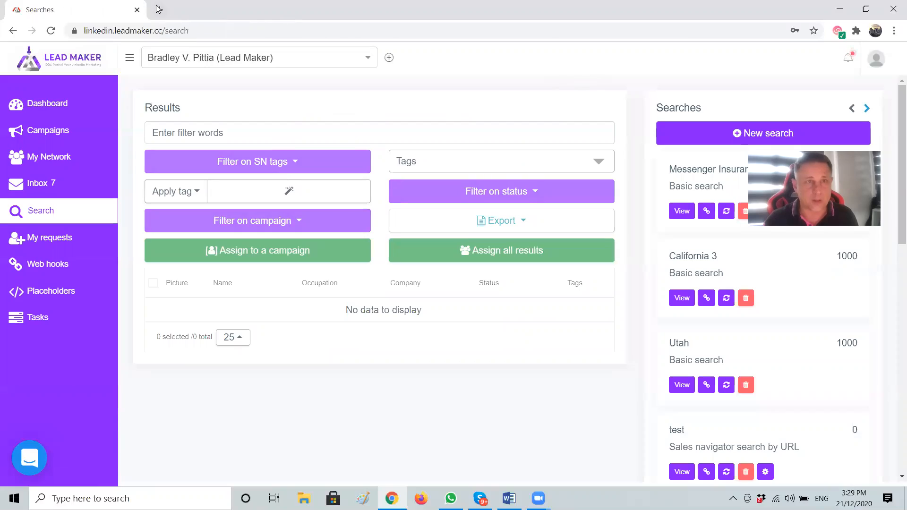
{"action": "left_click", "coordinate": [159, 10]}
Go to linkedin.com in the new tab and sign in with the saved credentials
{"action": "left_click", "coordinate": [211, 35]}
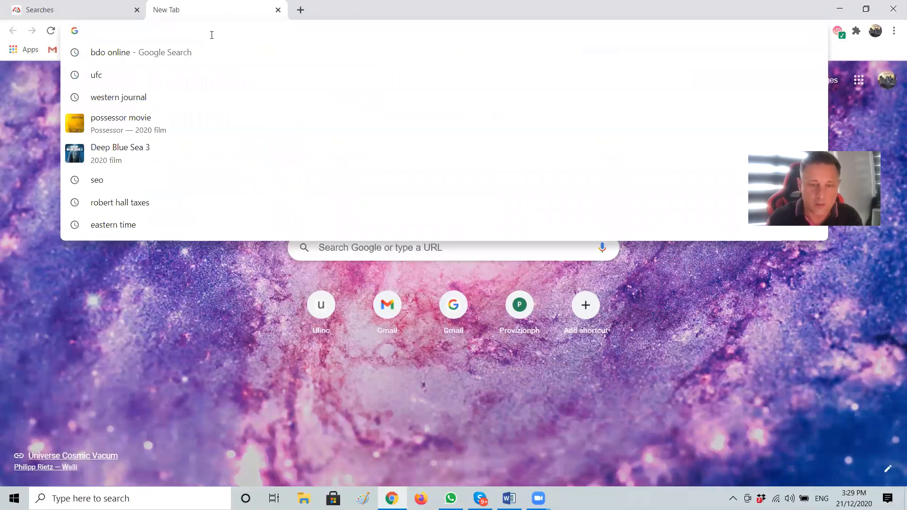
{"action": "type", "text": "linkedin.com"}
{"action": "key", "text": "Return"}
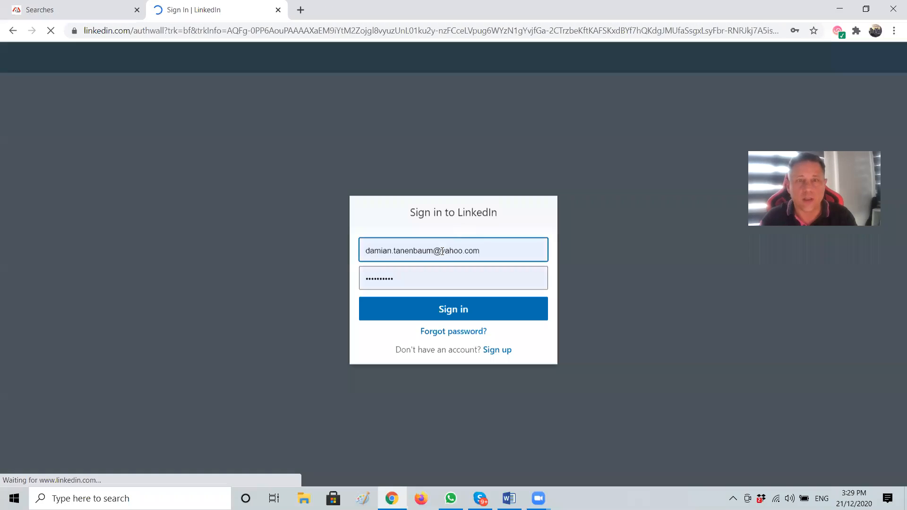
{"action": "left_click", "coordinate": [442, 251]}
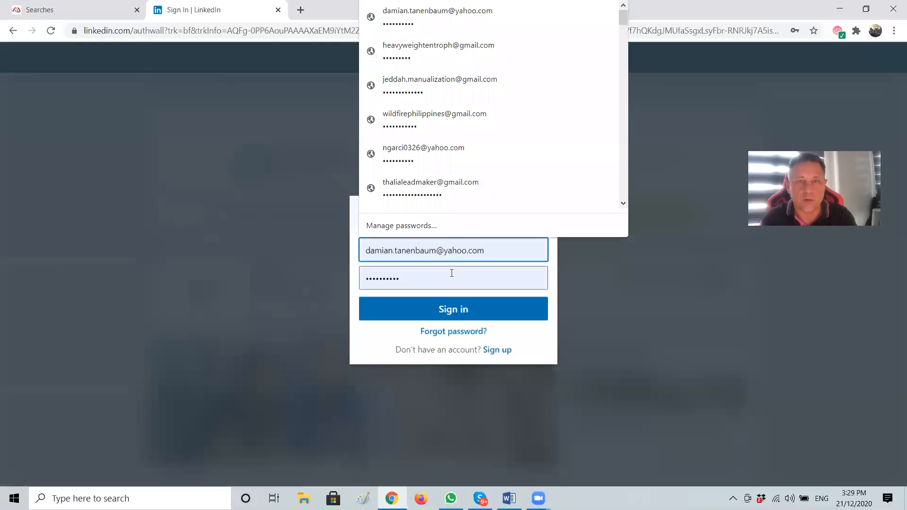
{"action": "left_click", "coordinate": [443, 309]}
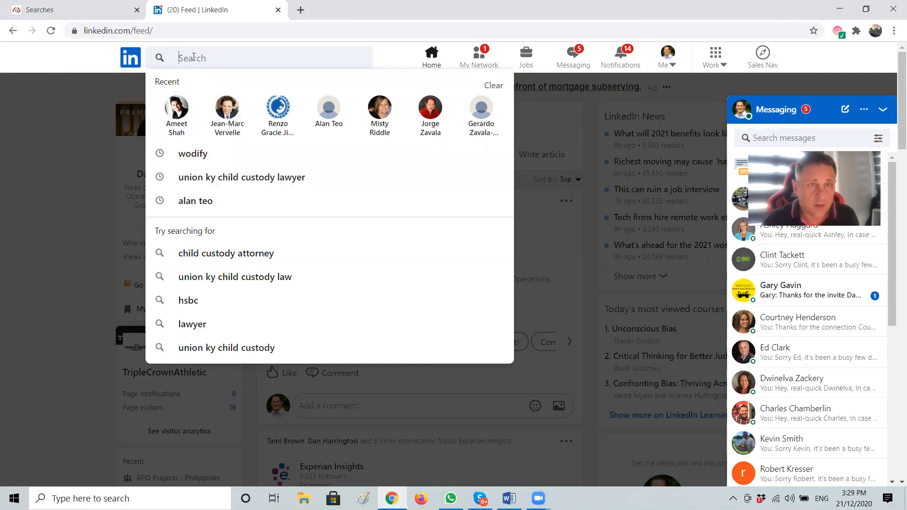
Search 'people', show only People, and filter to 2nd and 3rd+ connections
{"action": "type", "text": "pe"}
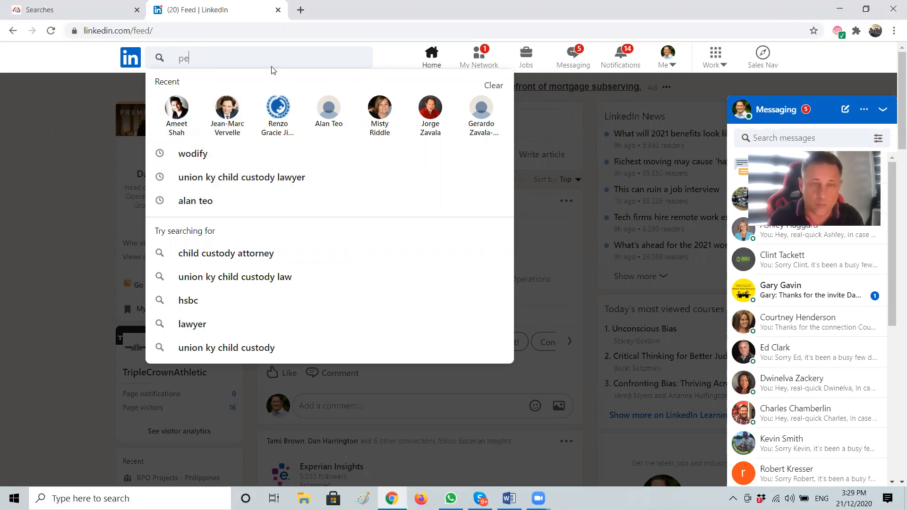
{"action": "type", "text": "ople"}
{"action": "key", "text": "Return"}
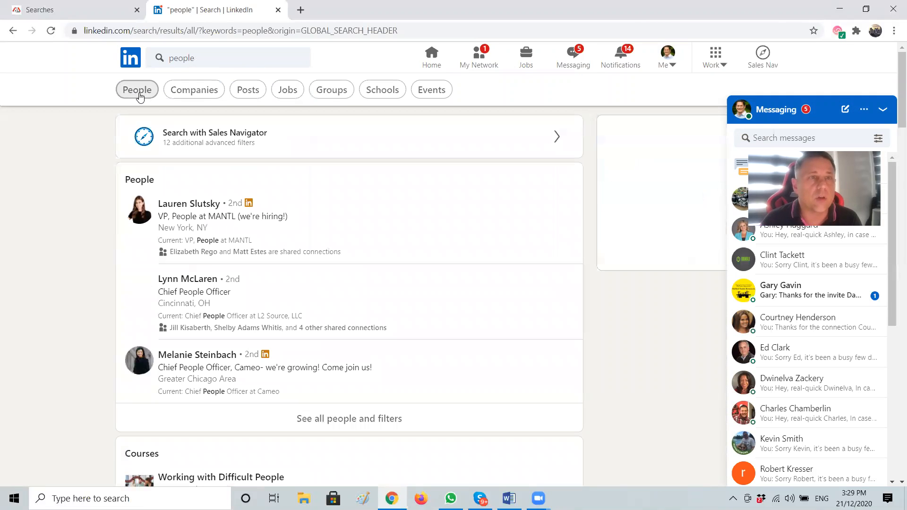
{"action": "left_click", "coordinate": [137, 90]}
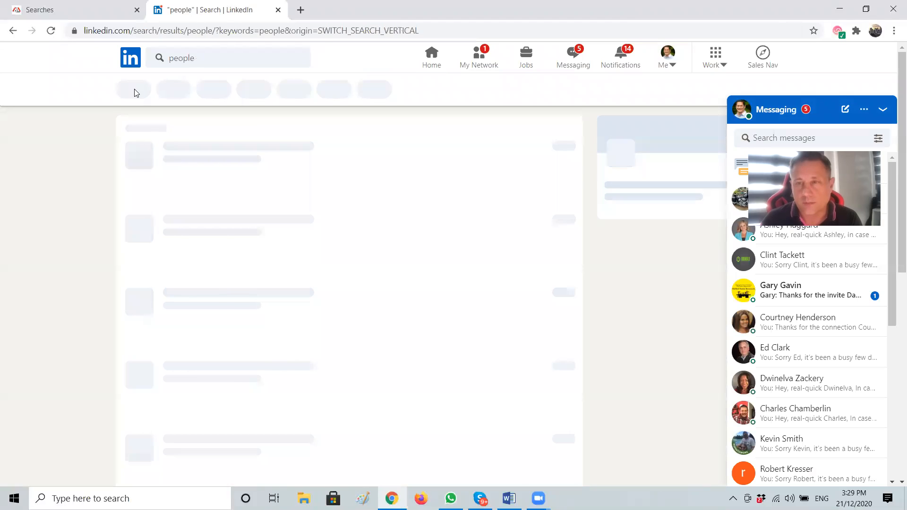
{"action": "left_click", "coordinate": [245, 91]}
{"action": "left_click", "coordinate": [144, 149]}
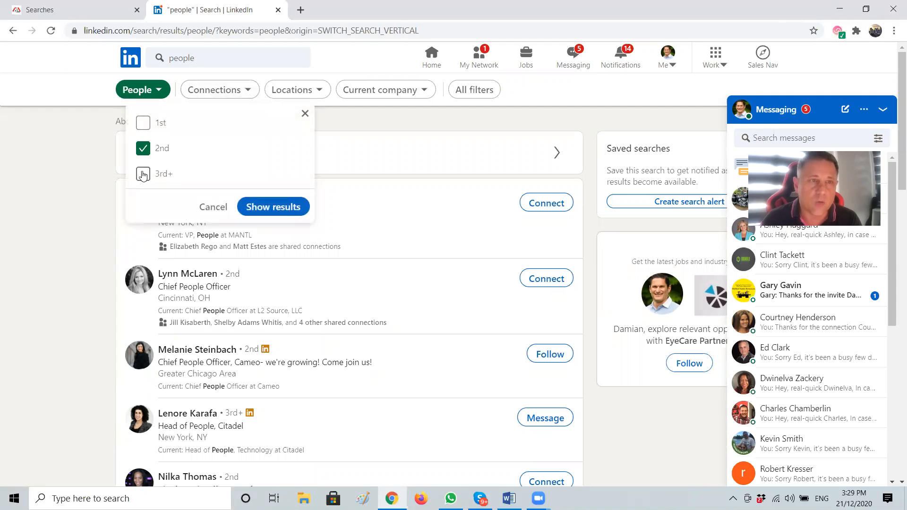
{"action": "left_click", "coordinate": [143, 173]}
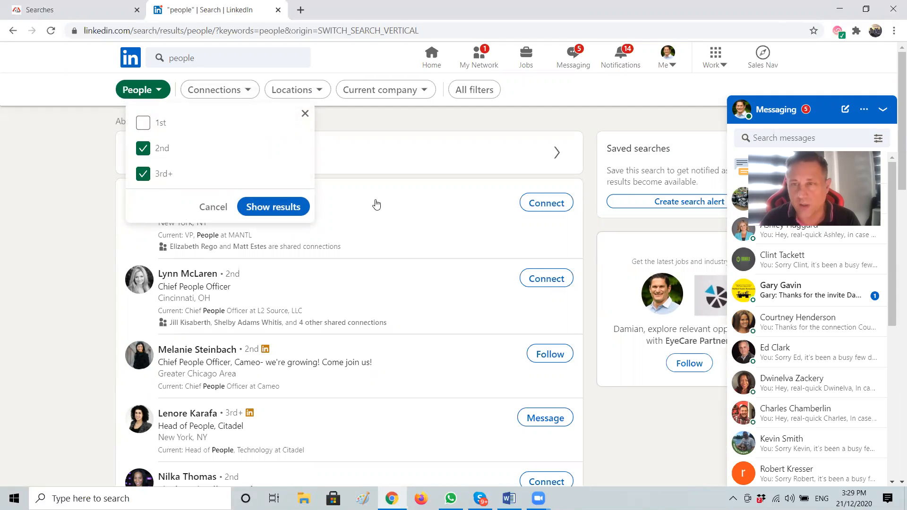
{"action": "left_click", "coordinate": [265, 213]}
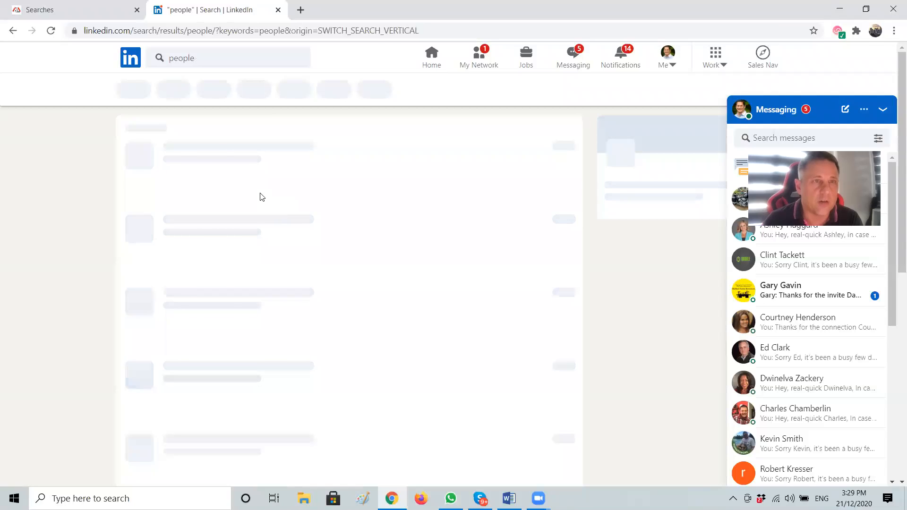
{"action": "left_click_drag", "start_coordinate": [206, 122], "coordinate": [140, 121]}
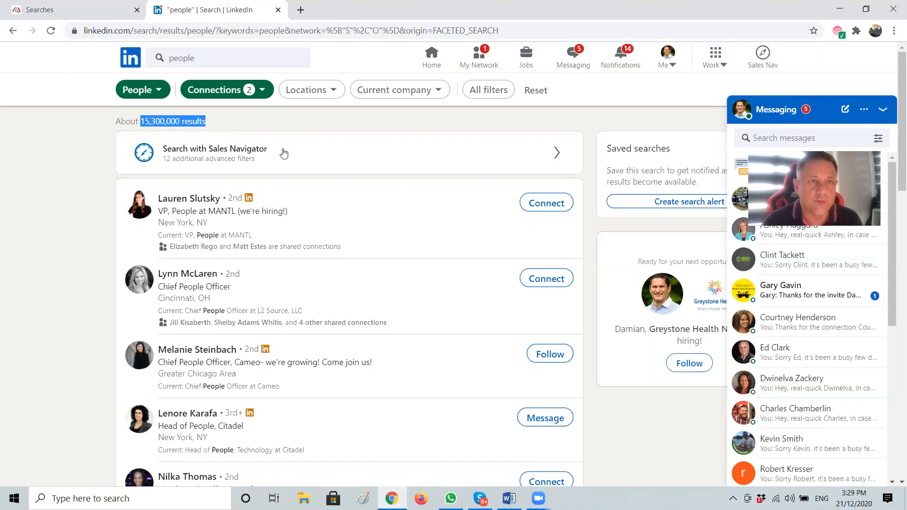
Add the Ohio, United States location filter, narrowing results to about 164,000
{"action": "left_click", "coordinate": [333, 90]}
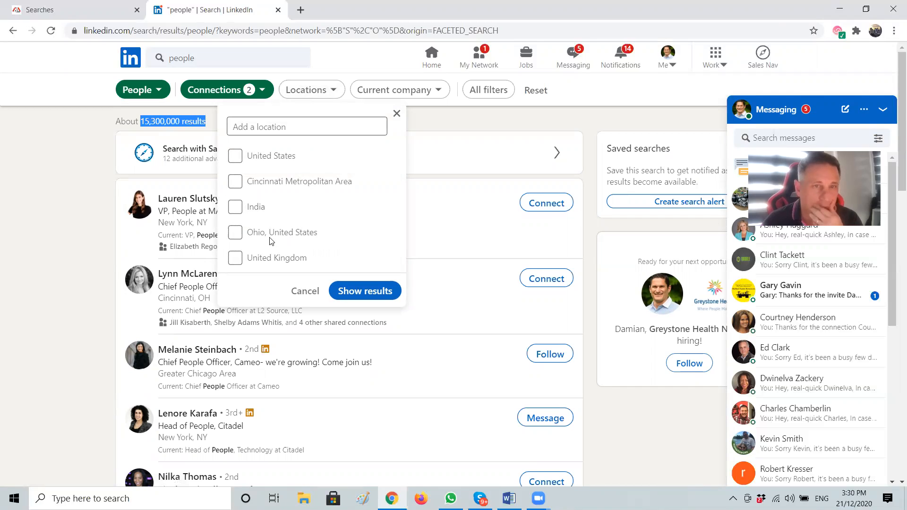
{"action": "left_click", "coordinate": [236, 232]}
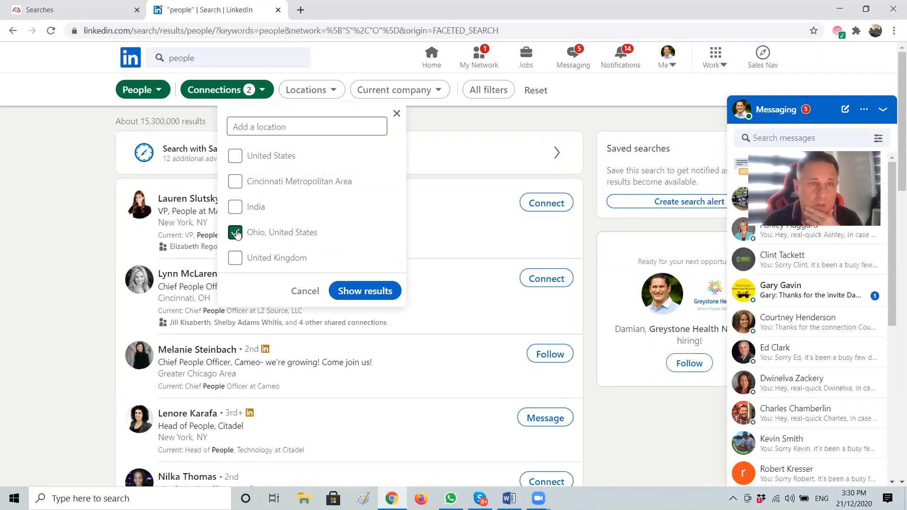
{"action": "left_click", "coordinate": [353, 292]}
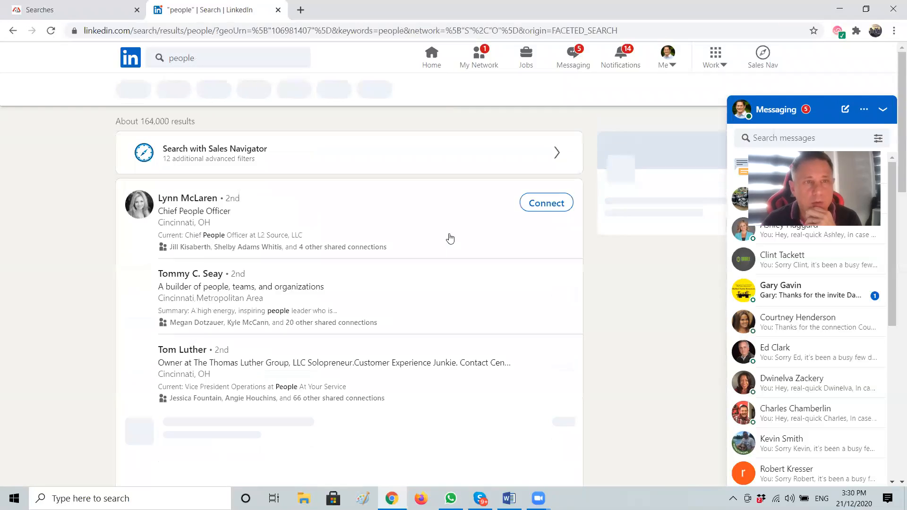
{"action": "left_click_drag", "start_coordinate": [195, 121], "coordinate": [124, 123]}
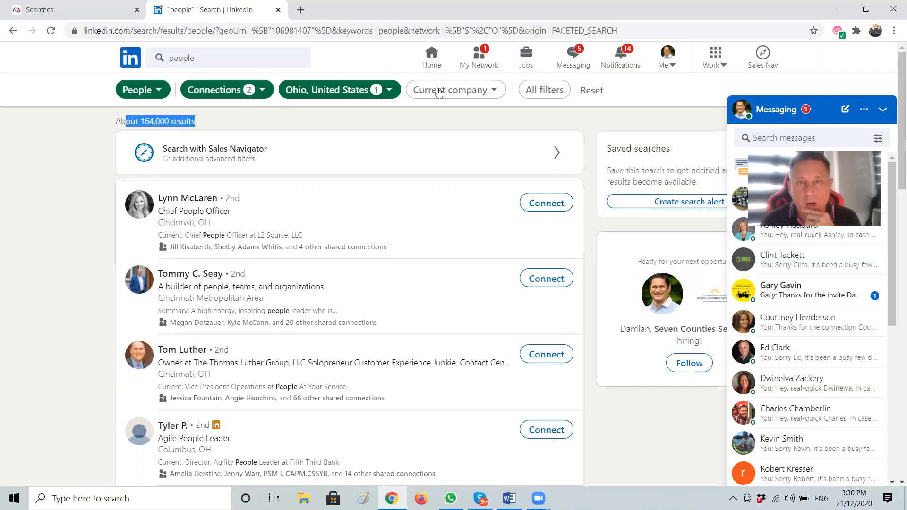
In All filters, add Financial Services and Insurance as industry filters
{"action": "left_click", "coordinate": [545, 91]}
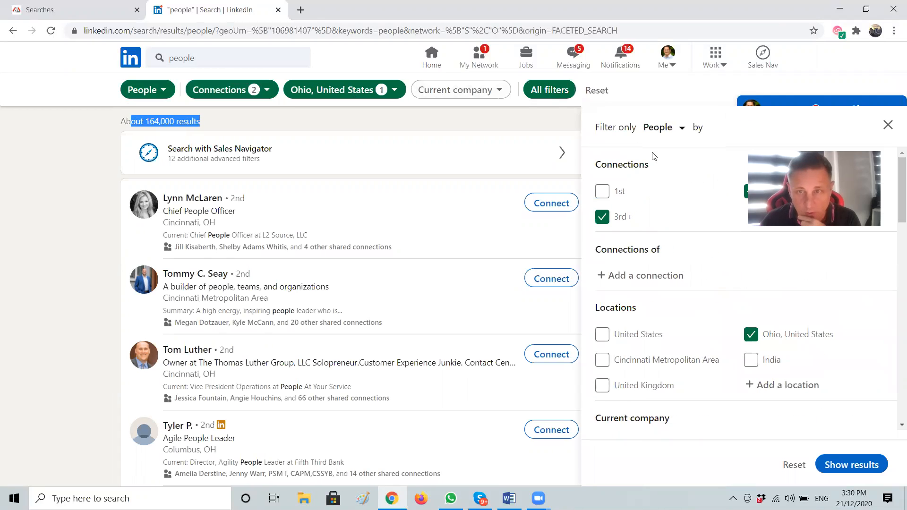
{"action": "scroll", "coordinate": [681, 348], "scroll_direction": "down", "scroll_amount": 4}
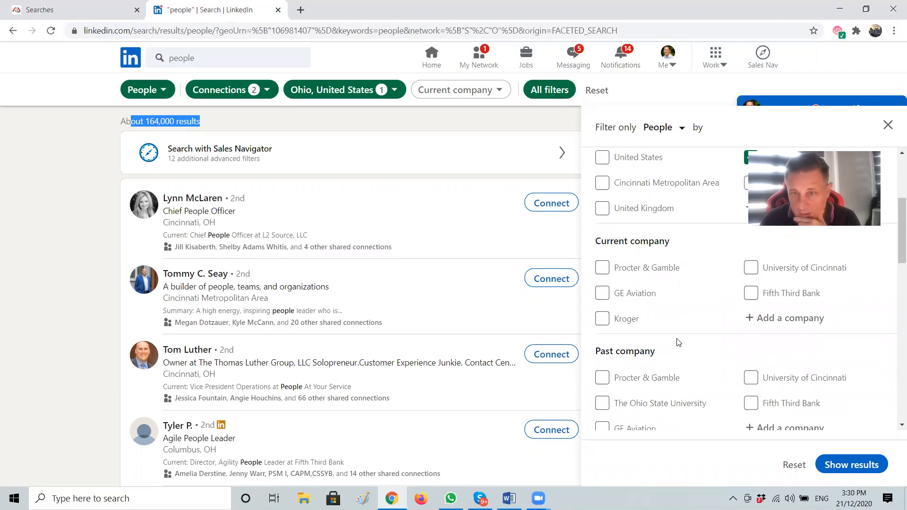
{"action": "scroll", "coordinate": [694, 355], "scroll_direction": "down", "scroll_amount": 5}
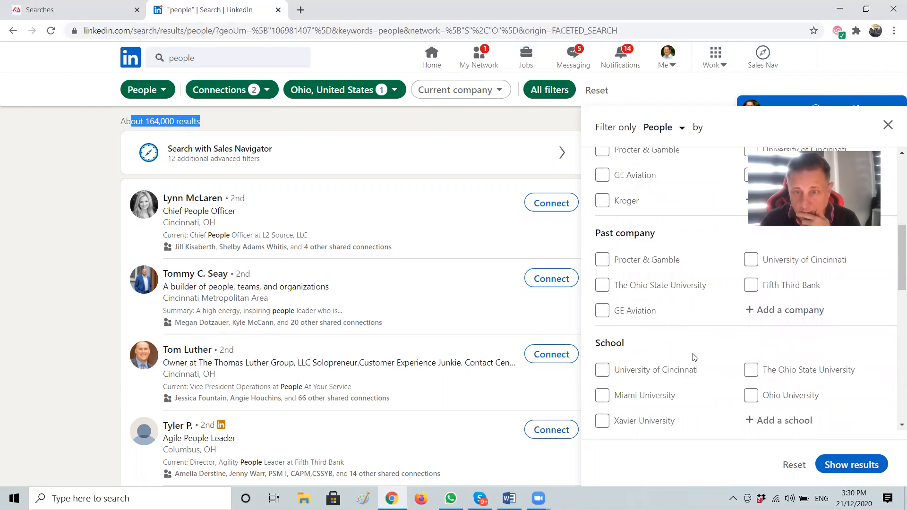
{"action": "scroll", "coordinate": [693, 358], "scroll_direction": "down", "scroll_amount": 1}
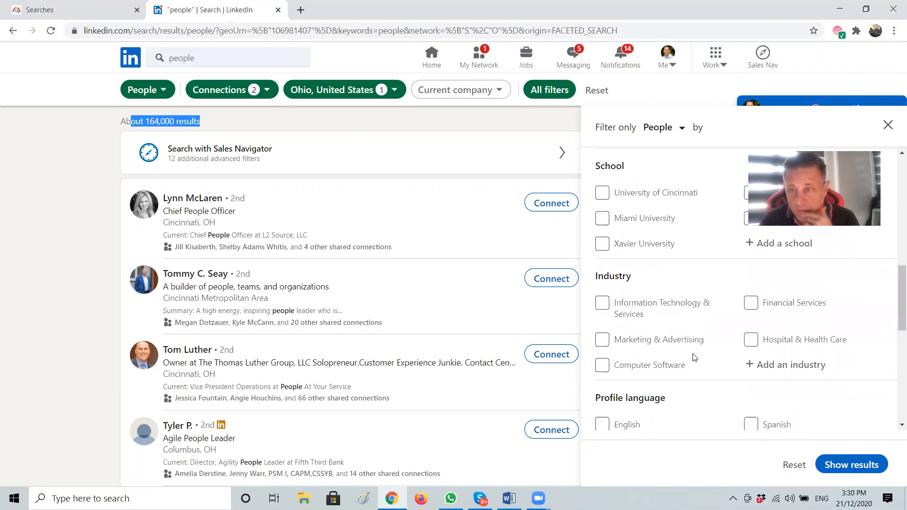
{"action": "left_click", "coordinate": [751, 305]}
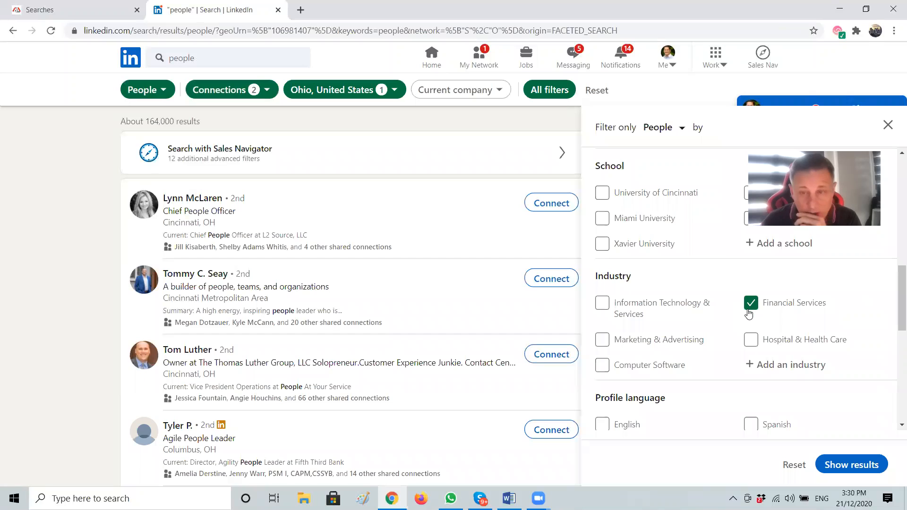
{"action": "scroll", "coordinate": [771, 304], "scroll_direction": "down", "scroll_amount": 2}
{"action": "scroll", "coordinate": [769, 340], "scroll_direction": "up", "scroll_amount": 2}
{"action": "left_click", "coordinate": [765, 365]}
{"action": "type", "text": "insurance"}
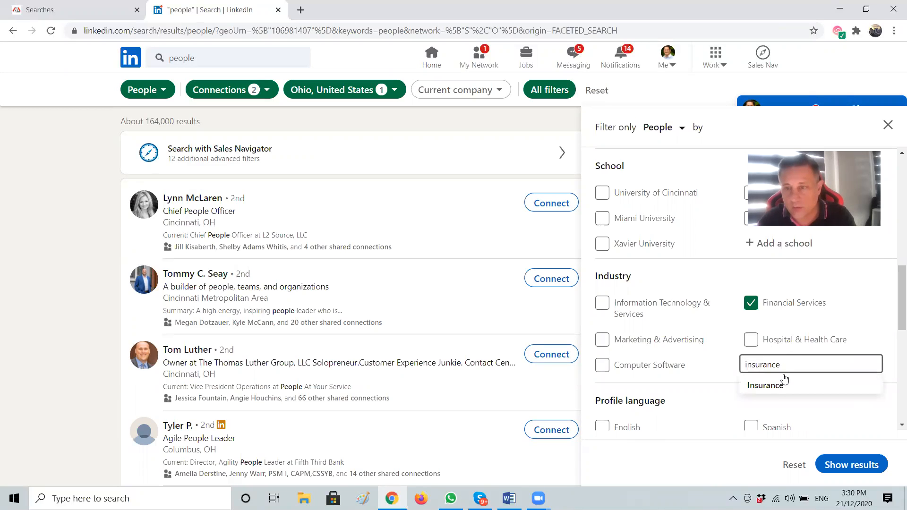
{"action": "left_click", "coordinate": [777, 382]}
Set the title filter to 'Agent OR Broker OR CEO OR President' and show the results
{"action": "scroll", "coordinate": [716, 356], "scroll_direction": "down", "scroll_amount": 3}
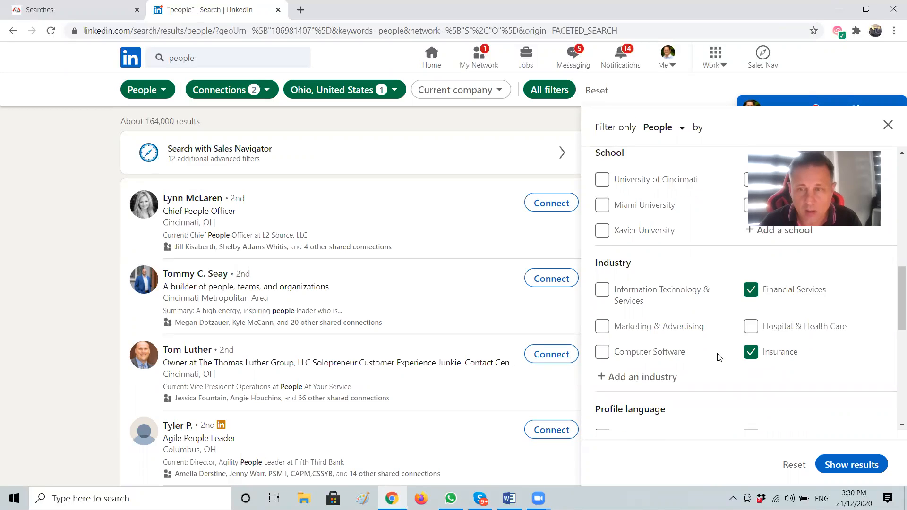
{"action": "scroll", "coordinate": [720, 361], "scroll_direction": "down", "scroll_amount": 7}
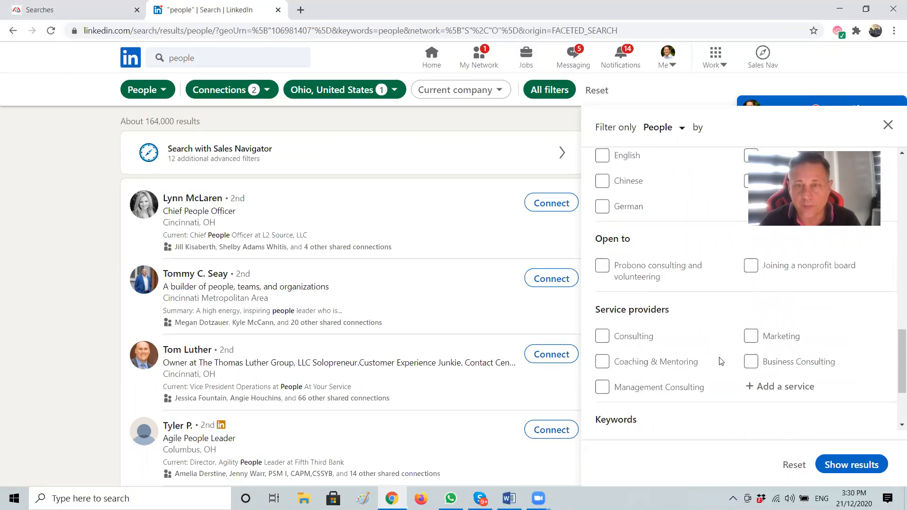
{"action": "left_click", "coordinate": [636, 375]}
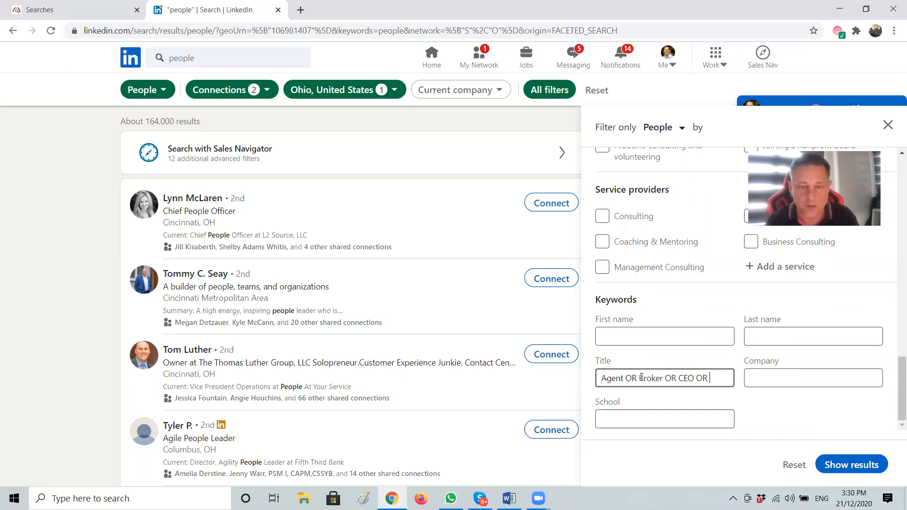
{"action": "type", "text": "ident"}
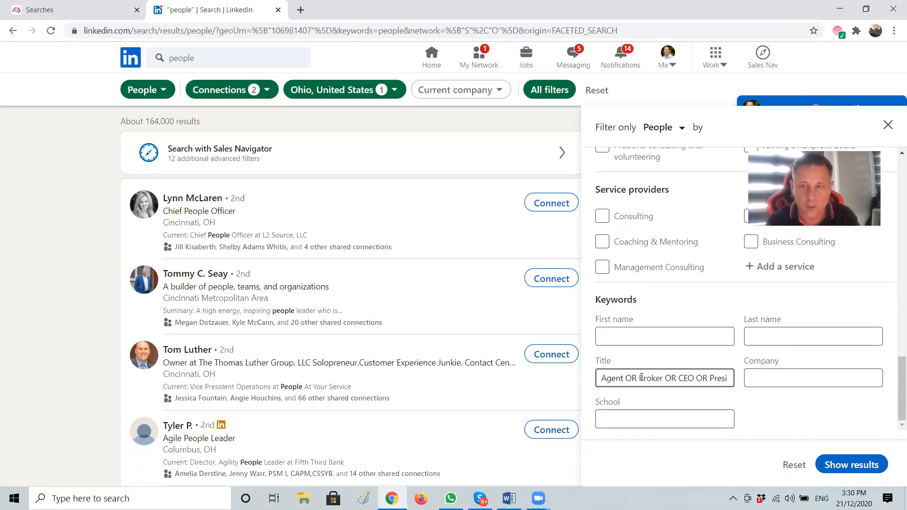
{"action": "left_click", "coordinate": [850, 468]}
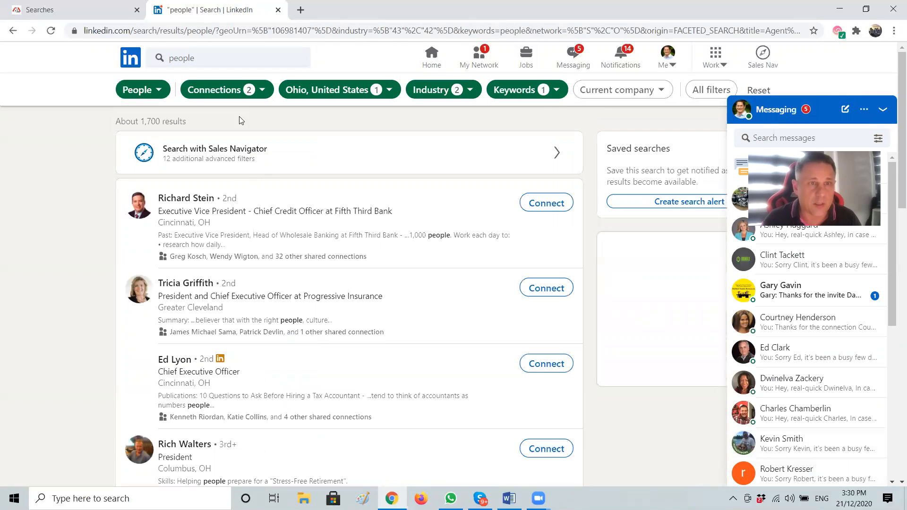
Copy the filtered search's URL (about 1,700 results) from the address bar and restore the browser window
{"action": "left_click_drag", "start_coordinate": [185, 123], "coordinate": [122, 122]}
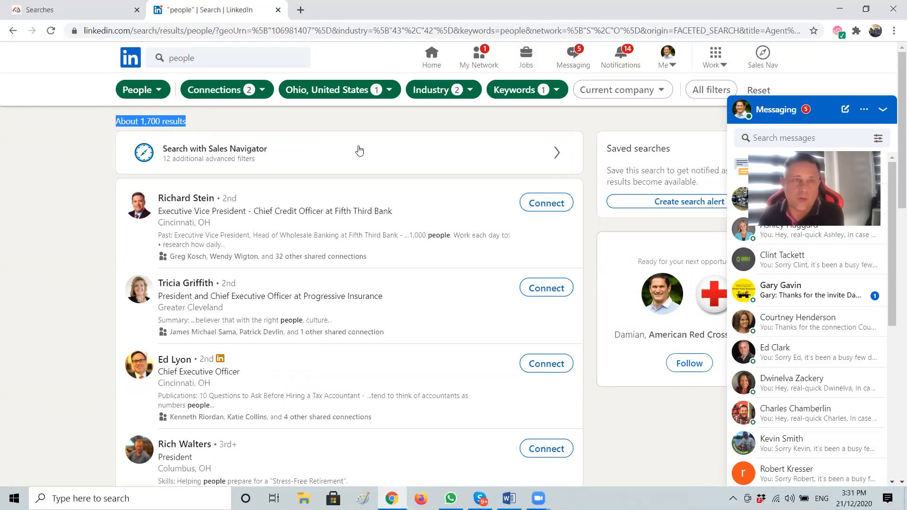
{"action": "right_click", "coordinate": [201, 33]}
{"action": "left_click", "coordinate": [261, 117]}
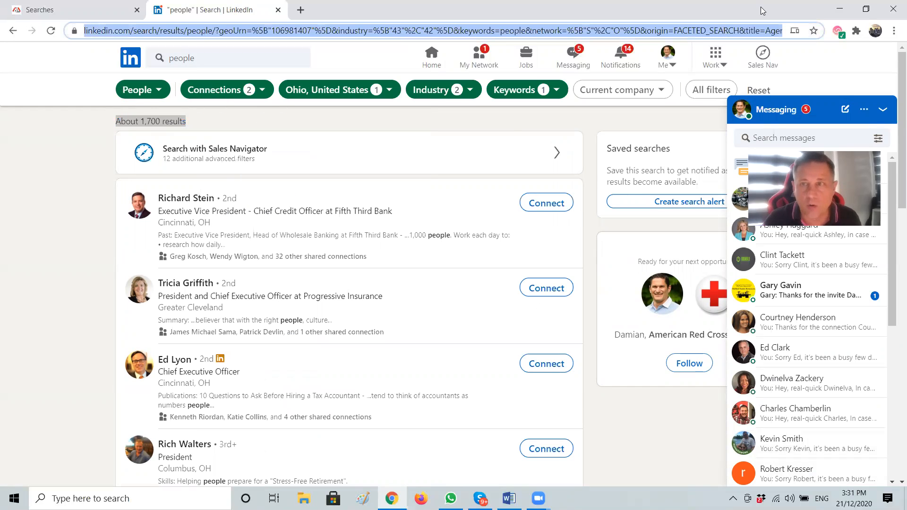
{"action": "double_click", "coordinate": [778, 13]}
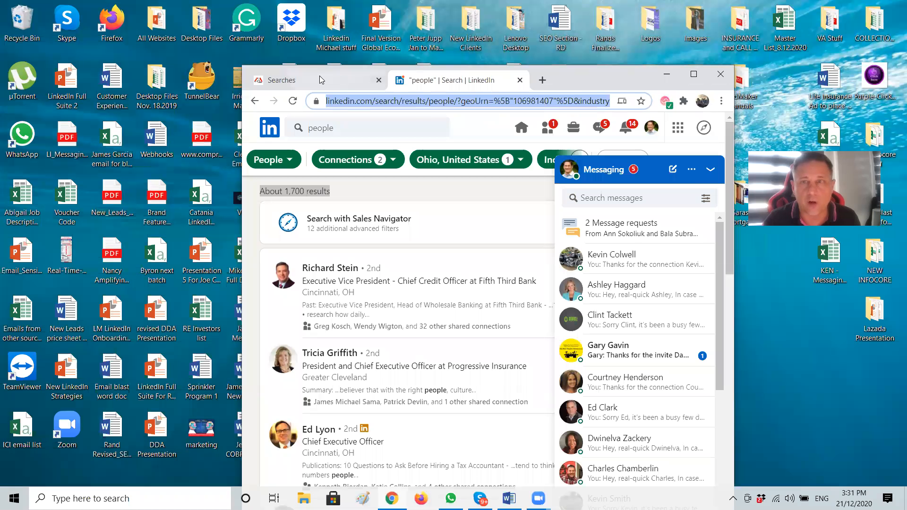
Start a new search on the Lead Maker Searches page and name it 'test'
{"action": "double_click", "coordinate": [319, 80]}
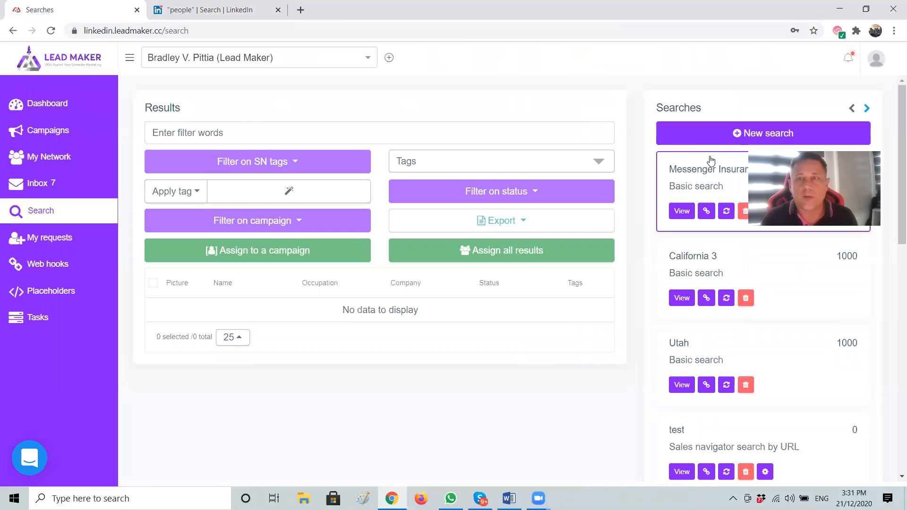
{"action": "left_click", "coordinate": [699, 137]}
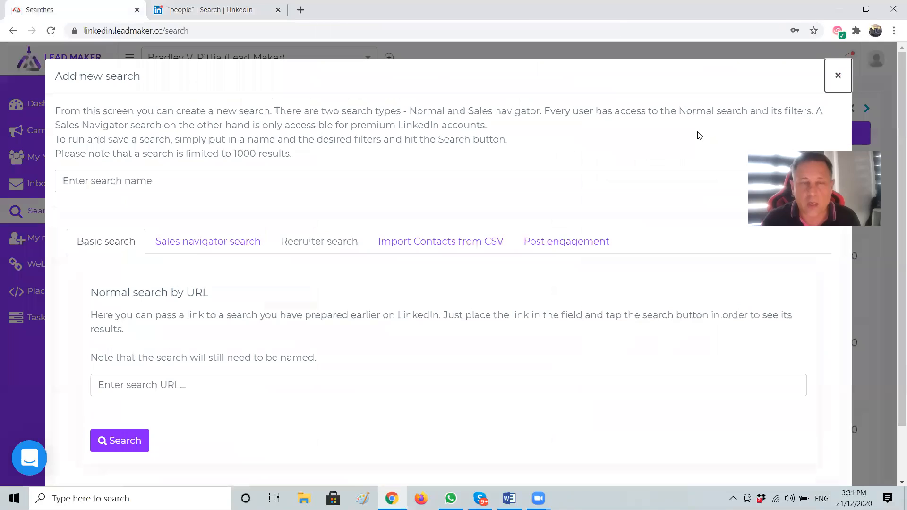
{"action": "left_click", "coordinate": [148, 185]}
{"action": "type", "text": "test"}
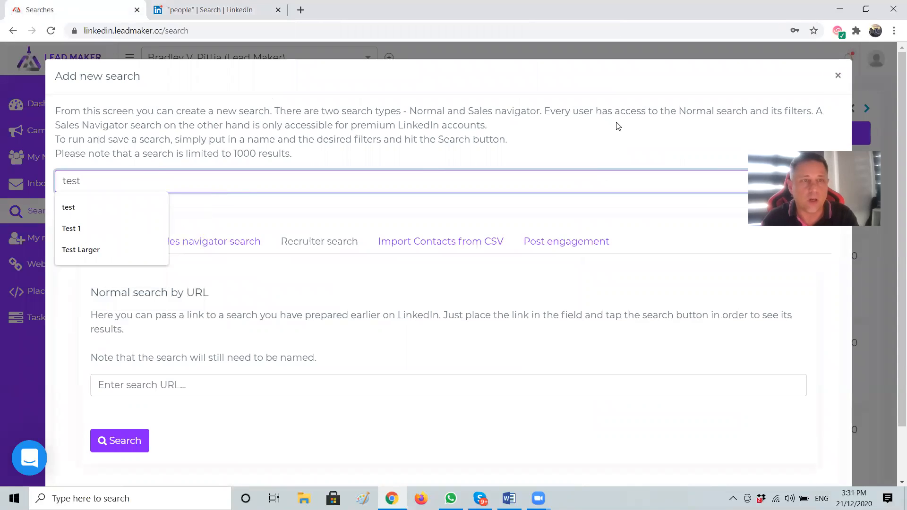
{"action": "left_click", "coordinate": [617, 125]}
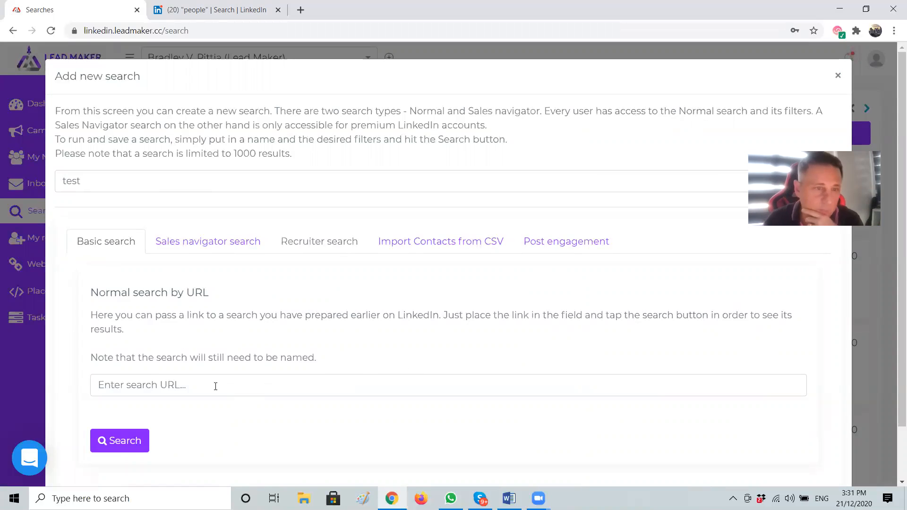
Paste the copied LinkedIn search URL into the search URL field and submit the search
{"action": "left_click", "coordinate": [152, 386]}
{"action": "right_click", "coordinate": [149, 387]}
{"action": "left_click", "coordinate": [178, 294]}
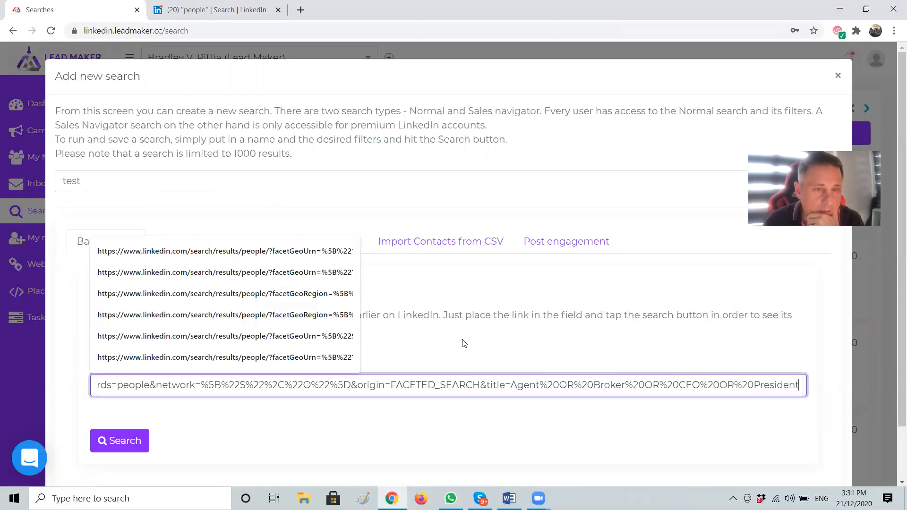
{"action": "left_click", "coordinate": [121, 442]}
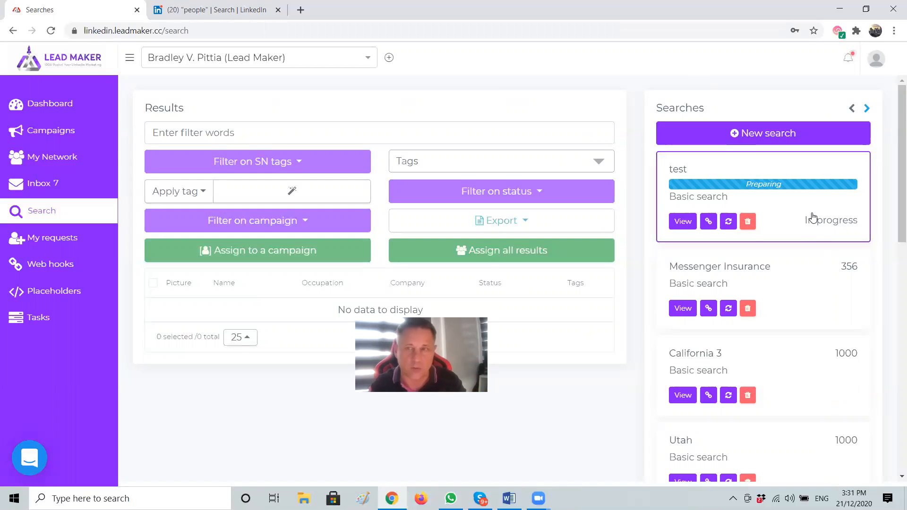
Select the Messenger Insurance card, then California 3, and scroll through its contacts
{"action": "left_click", "coordinate": [785, 298]}
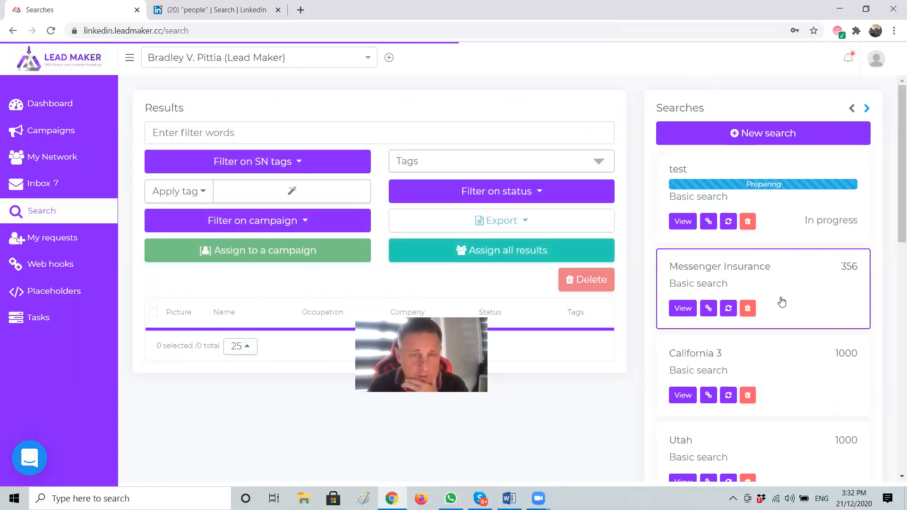
{"action": "left_click", "coordinate": [779, 354]}
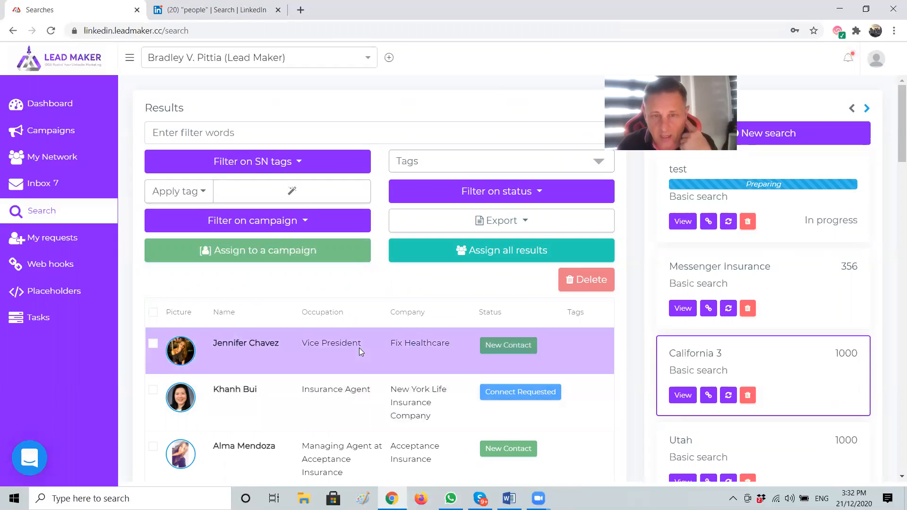
{"action": "scroll", "coordinate": [448, 284], "scroll_direction": "down", "scroll_amount": 12}
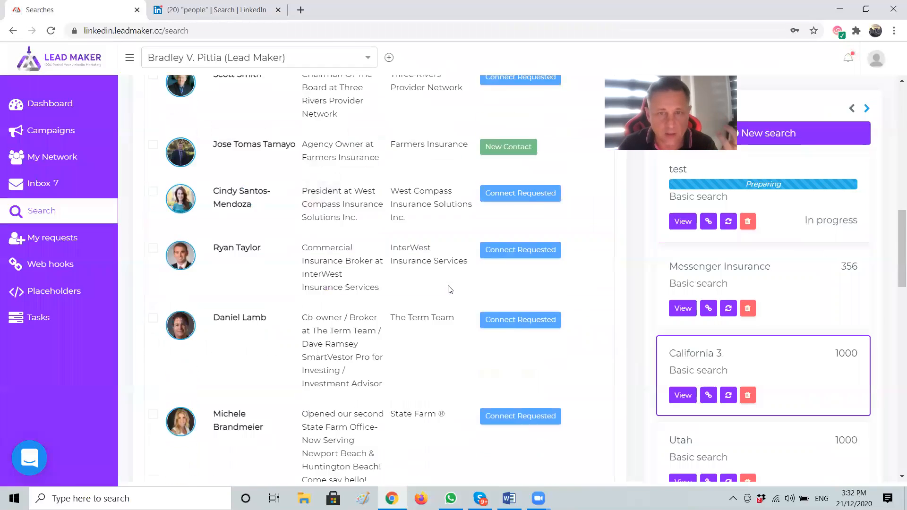
{"action": "scroll", "coordinate": [449, 289], "scroll_direction": "down", "scroll_amount": 14}
{"action": "scroll", "coordinate": [451, 293], "scroll_direction": "up", "scroll_amount": 6}
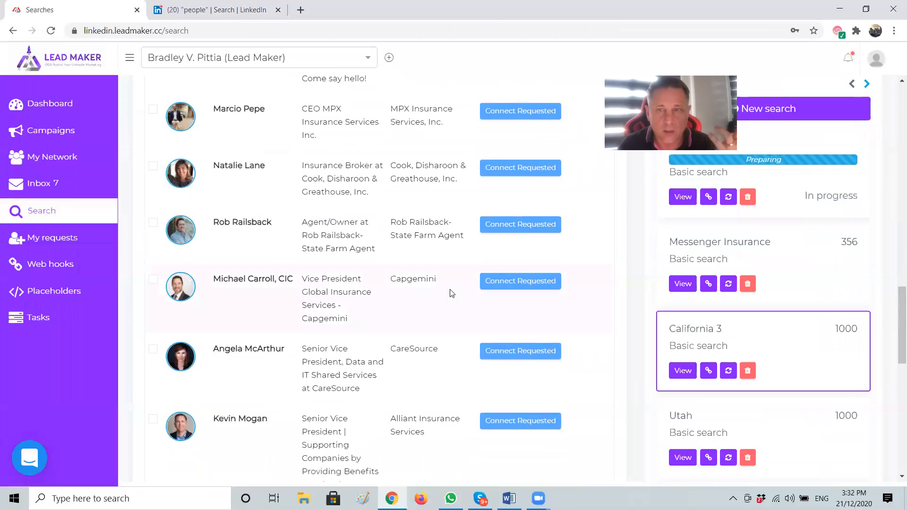
{"action": "scroll", "coordinate": [453, 295], "scroll_direction": "up", "scroll_amount": 20}
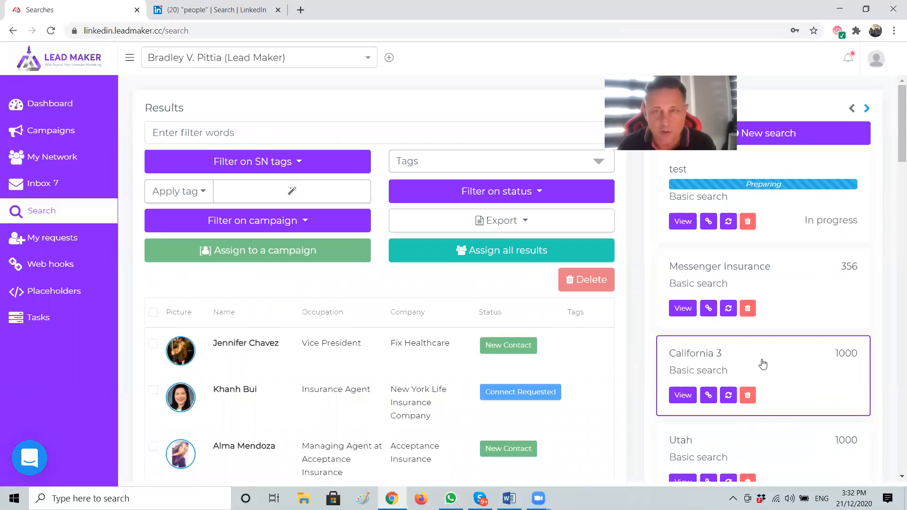
{"action": "left_click", "coordinate": [440, 251]}
{"action": "left_click", "coordinate": [207, 118]}
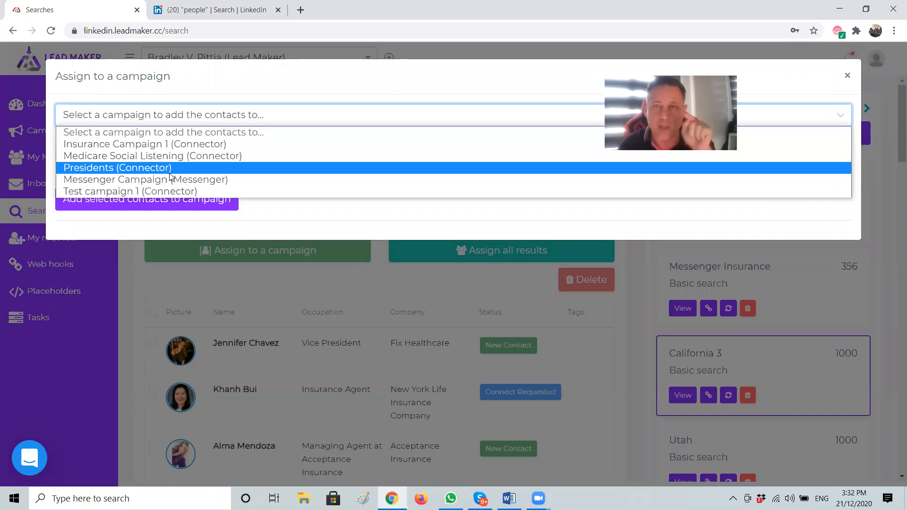
{"action": "left_click", "coordinate": [259, 76]}
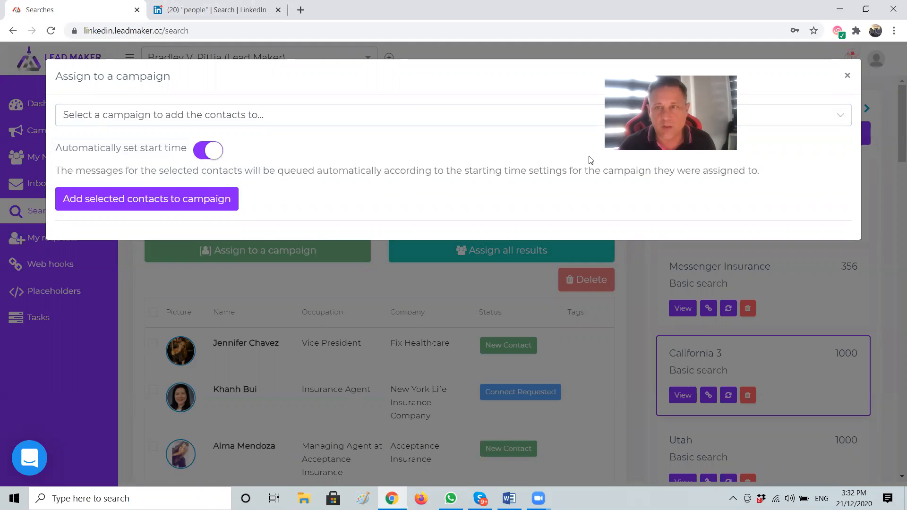
{"action": "left_click", "coordinate": [847, 76]}
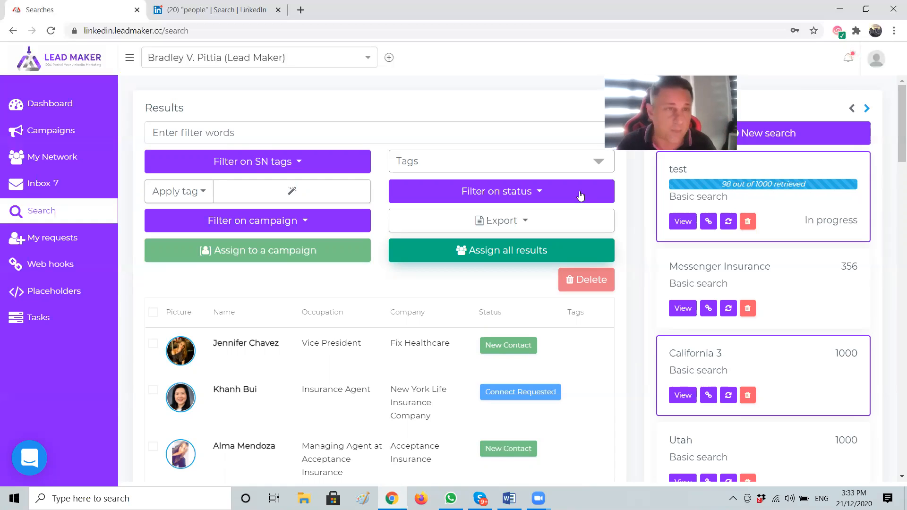
Open Test campaign 1's Settings and toggle its Status on, then back off
{"action": "left_click", "coordinate": [47, 132]}
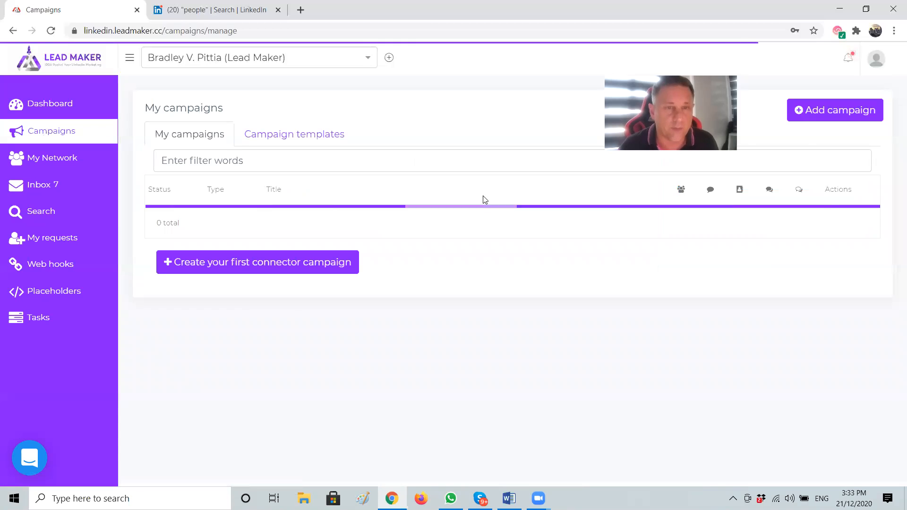
{"action": "left_click", "coordinate": [296, 341]}
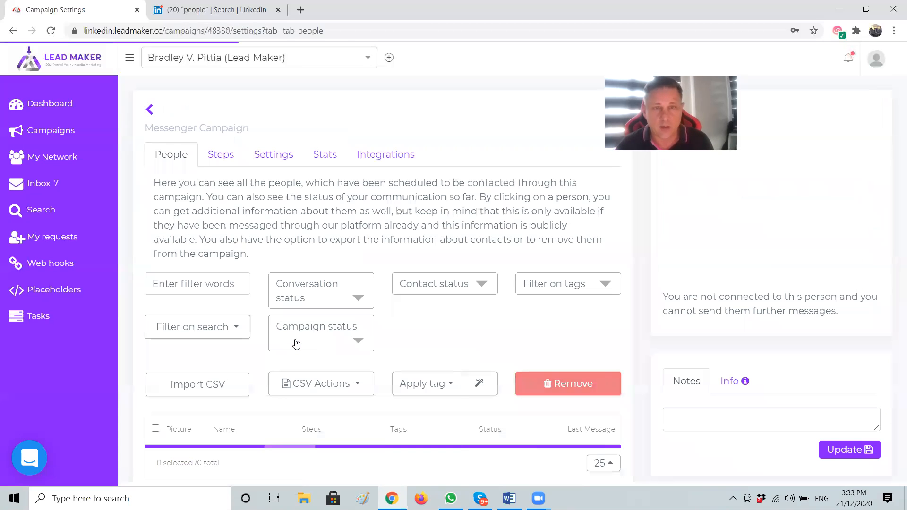
{"action": "left_click", "coordinate": [272, 154]}
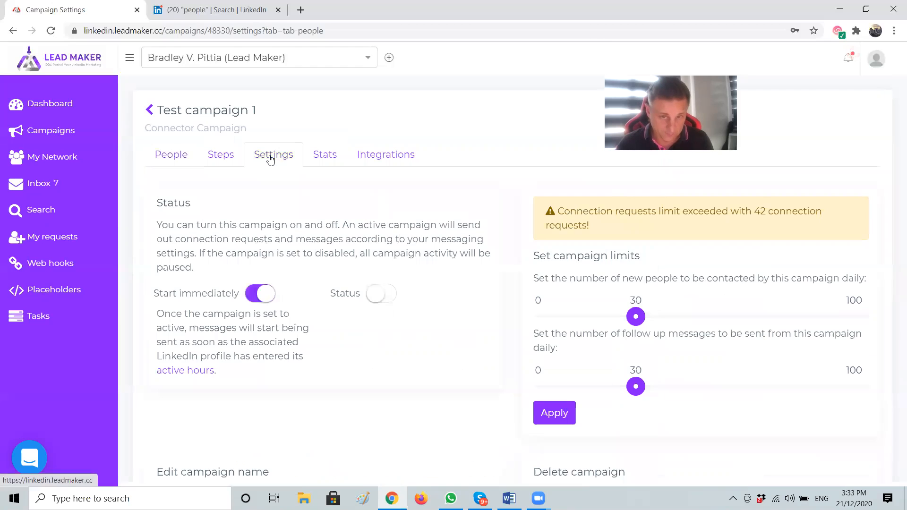
{"action": "left_click", "coordinate": [378, 298]}
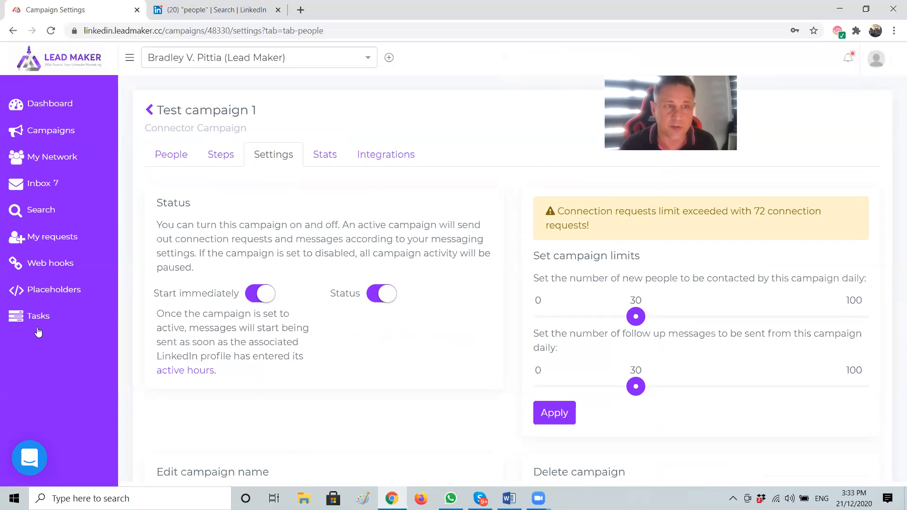
{"action": "left_click", "coordinate": [386, 298]}
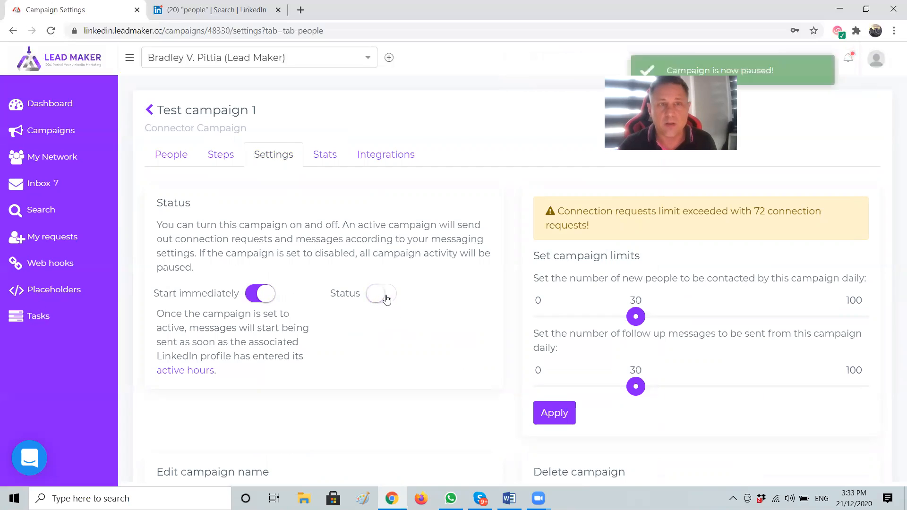